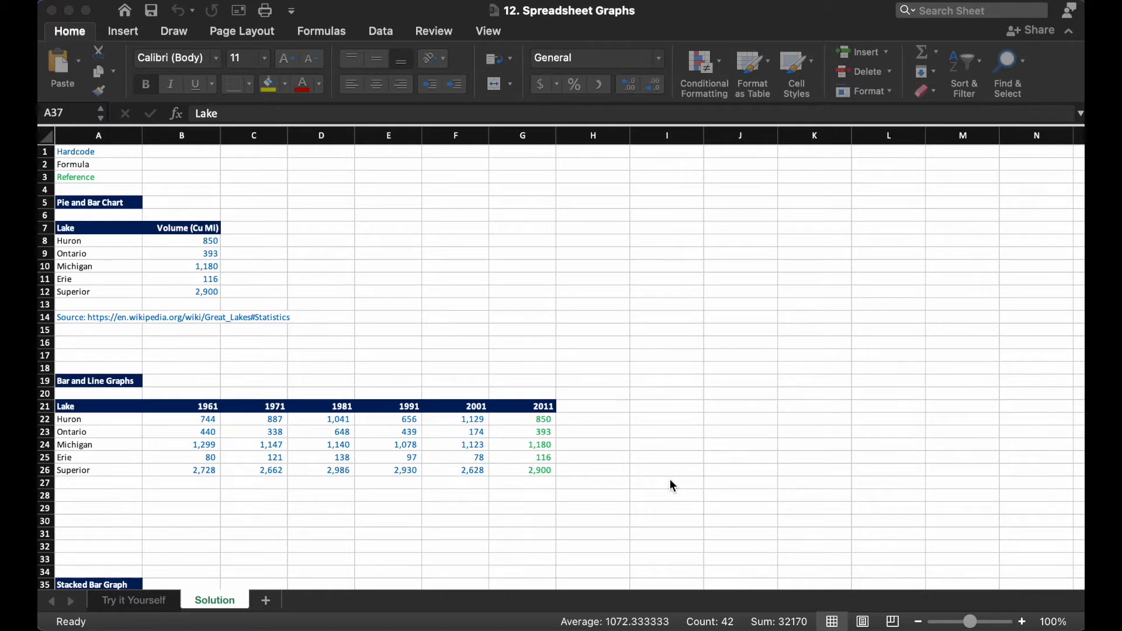
Step: Insert a clustered column chart of the lake volumes in A7:B12 and place it beside the Pie and Bar Chart table
{"action": "left_click", "coordinate": [99, 222]}
{"action": "left_click_drag", "start_coordinate": [90, 228], "coordinate": [188, 288]}
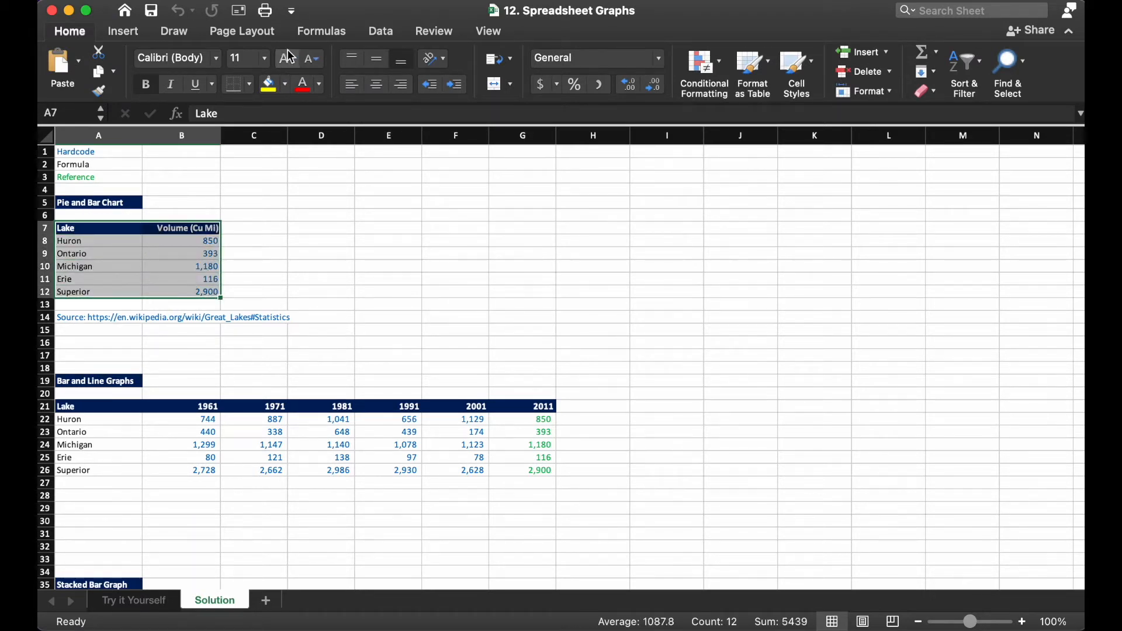
{"action": "left_click", "coordinate": [133, 35]}
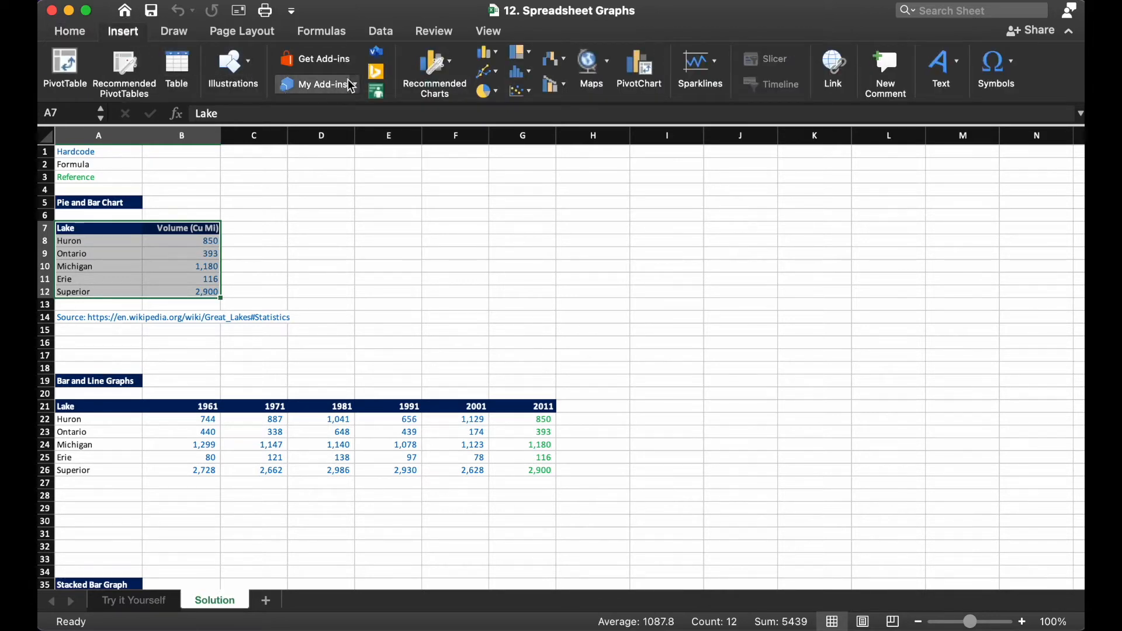
{"action": "left_click", "coordinate": [447, 67]}
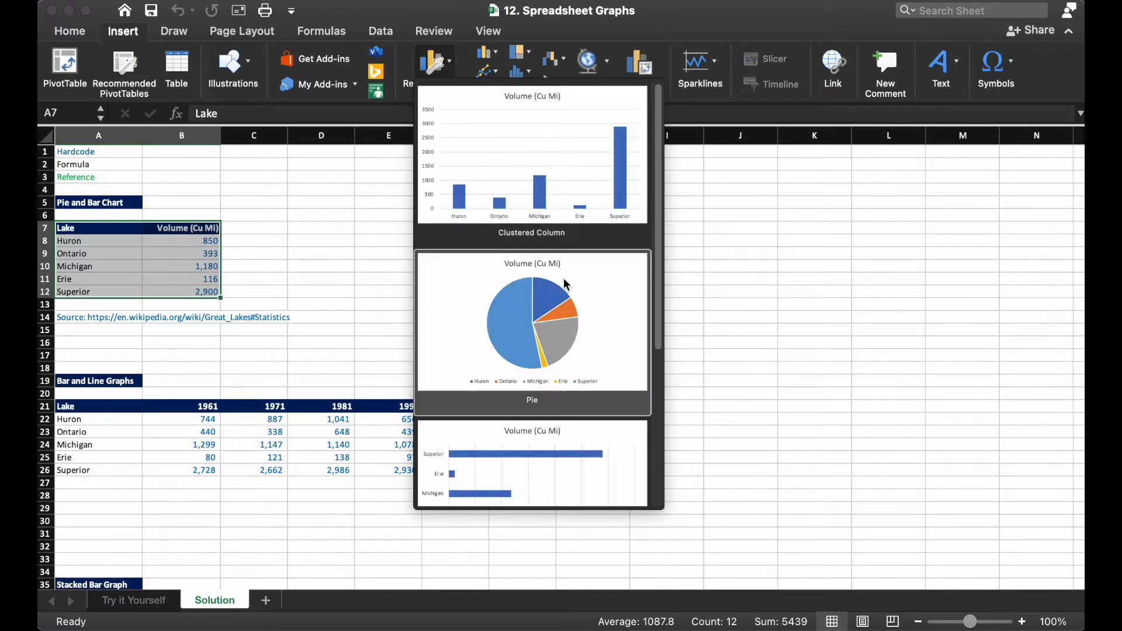
{"action": "left_click", "coordinate": [544, 158]}
{"action": "left_click_drag", "start_coordinate": [490, 281], "coordinate": [399, 178]}
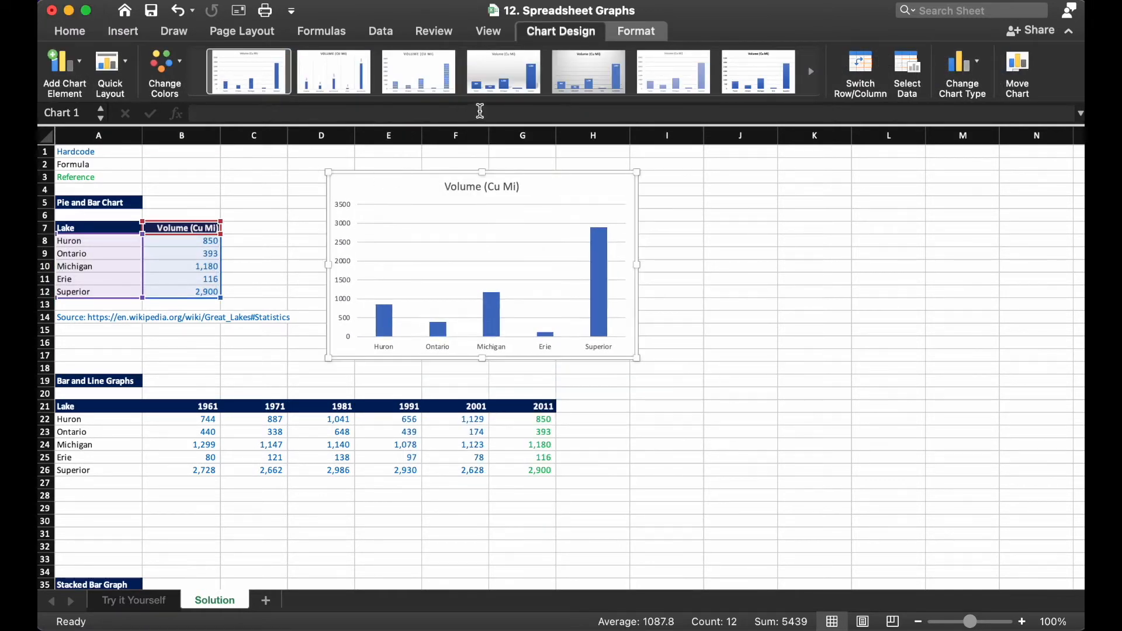
Step: Insert a pie chart from the lake volumes in A7:B12 and place it beside the column chart, on its right
{"action": "left_click", "coordinate": [116, 227]}
{"action": "left_click_drag", "start_coordinate": [116, 226], "coordinate": [169, 293]}
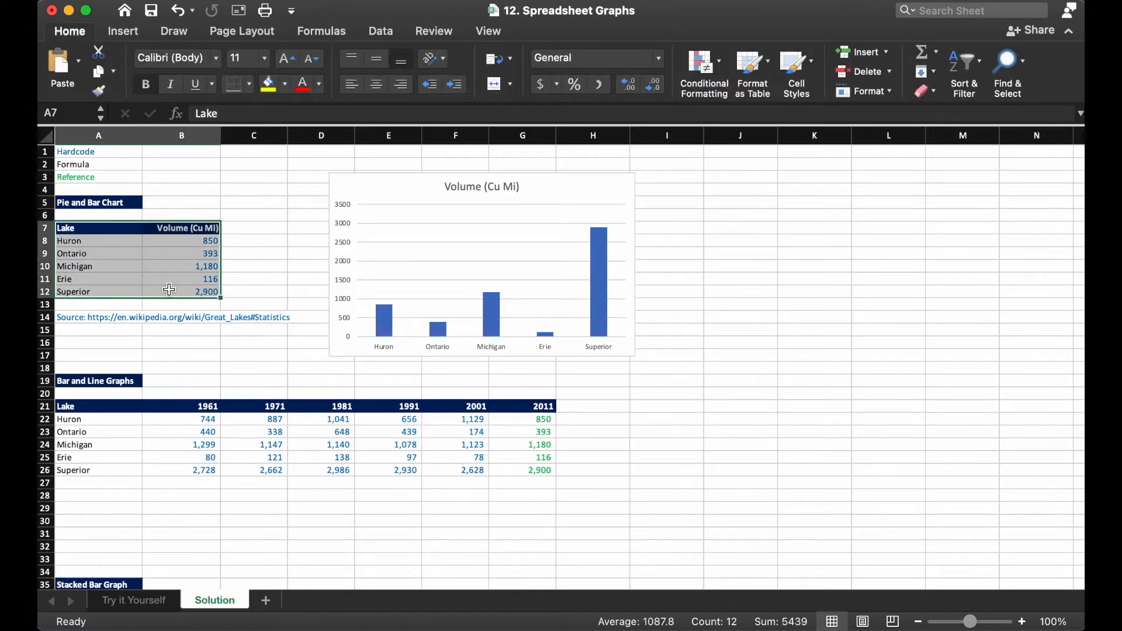
{"action": "left_click", "coordinate": [124, 33]}
{"action": "left_click", "coordinate": [446, 70]}
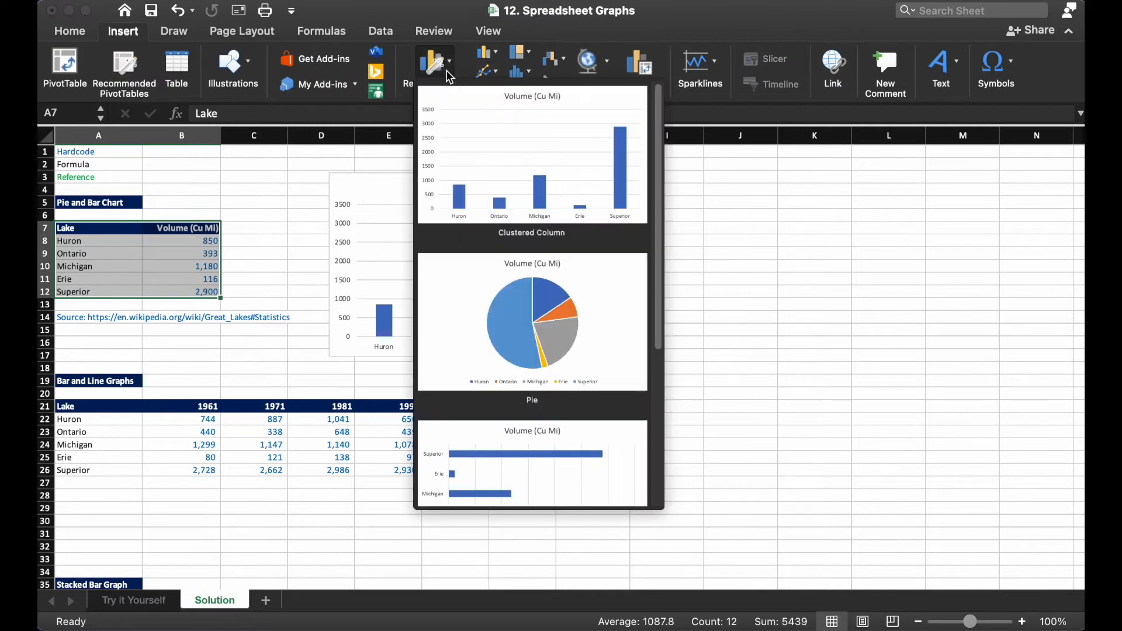
{"action": "left_click", "coordinate": [517, 325]}
{"action": "left_click_drag", "start_coordinate": [530, 325], "coordinate": [573, 305]}
{"action": "left_click", "coordinate": [497, 304]}
{"action": "left_click_drag", "start_coordinate": [498, 304], "coordinate": [732, 205]}
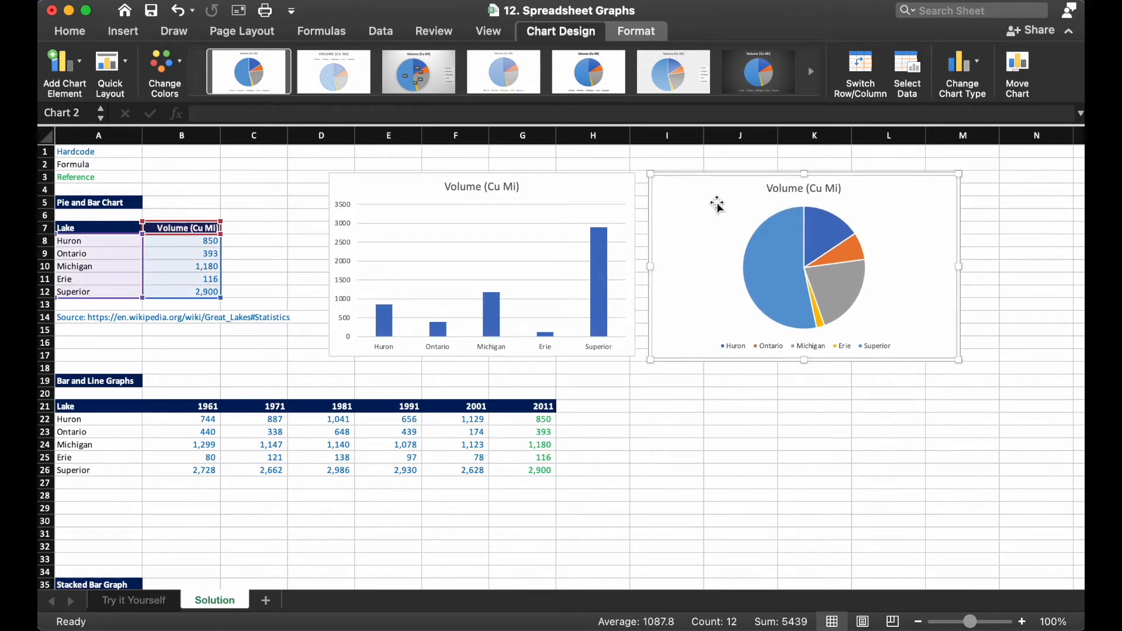
{"action": "left_click", "coordinate": [609, 165]}
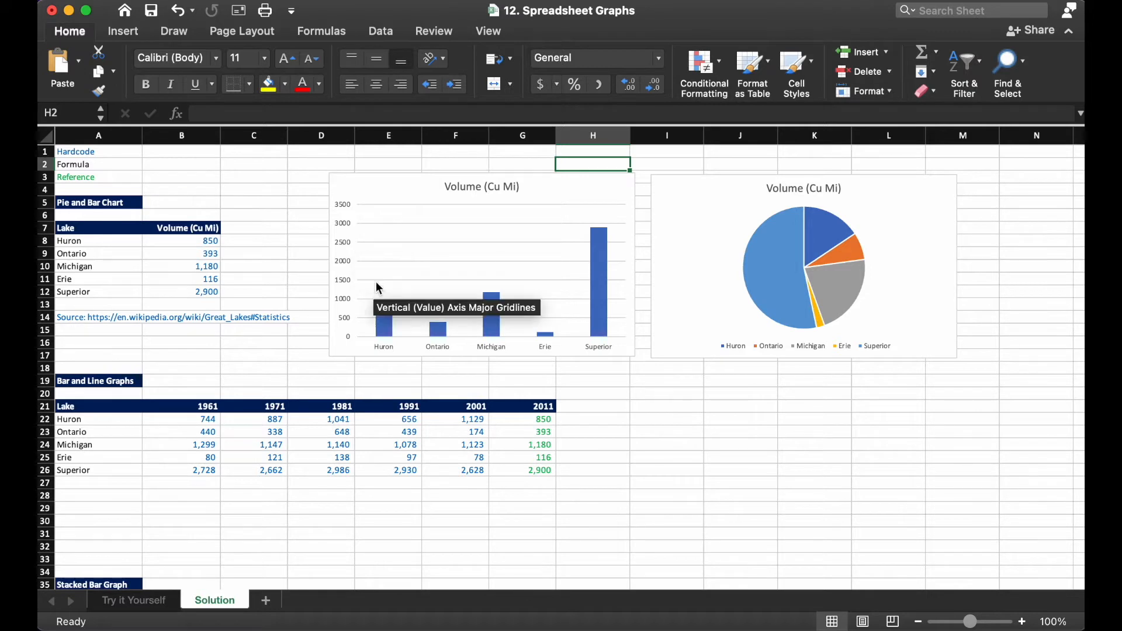
{"action": "mouse_move", "coordinate": [599, 253]}
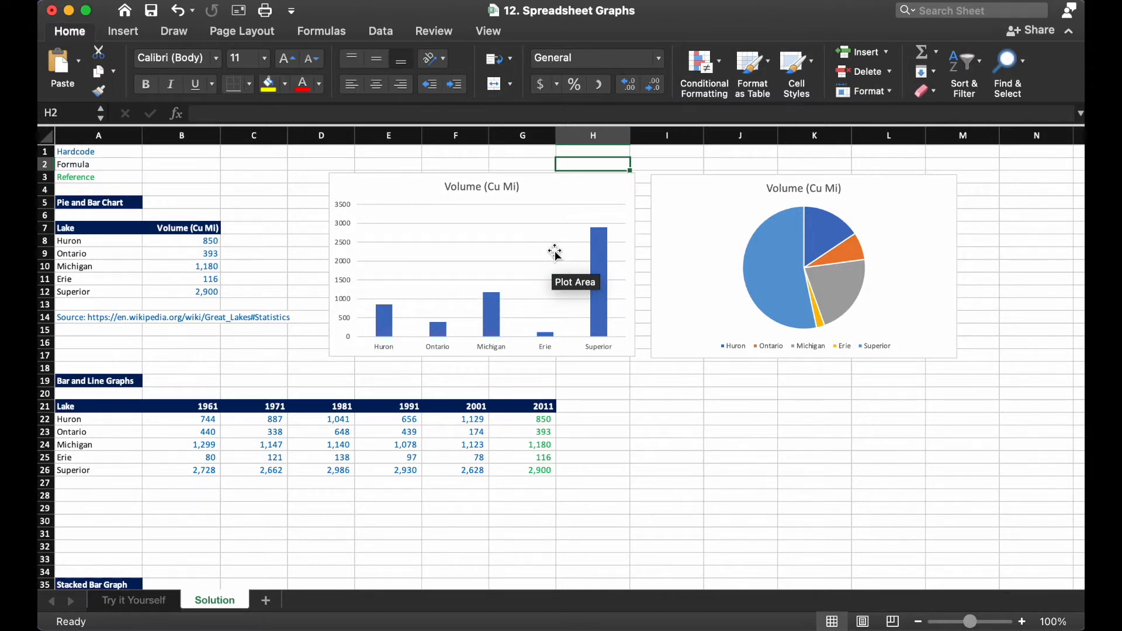
{"action": "left_click", "coordinate": [706, 220]}
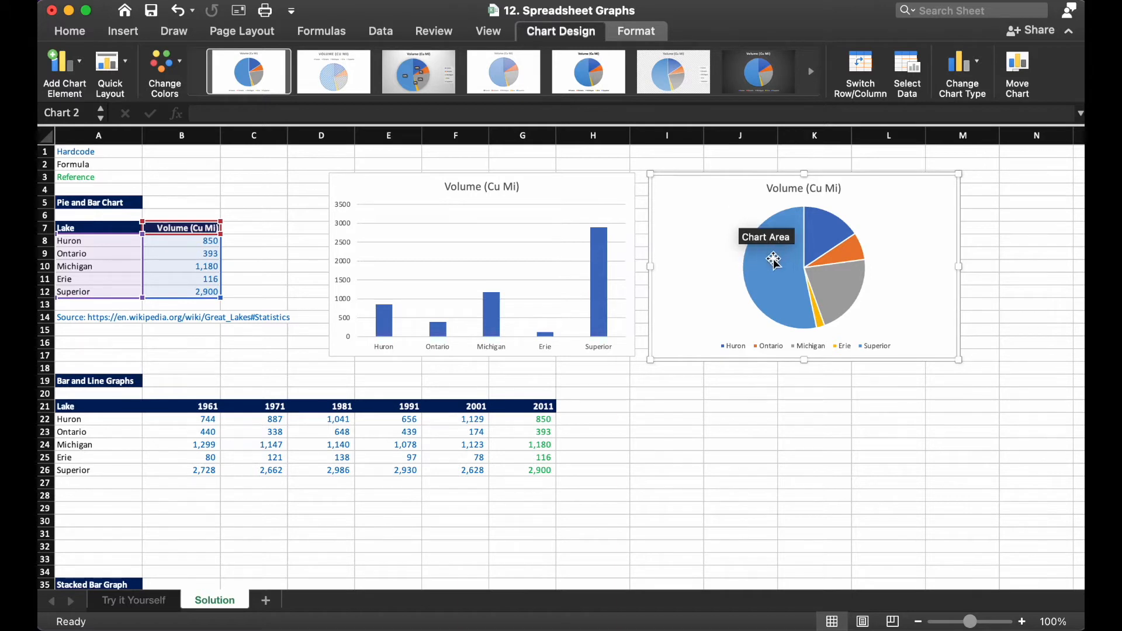
{"action": "mouse_move", "coordinate": [765, 263]}
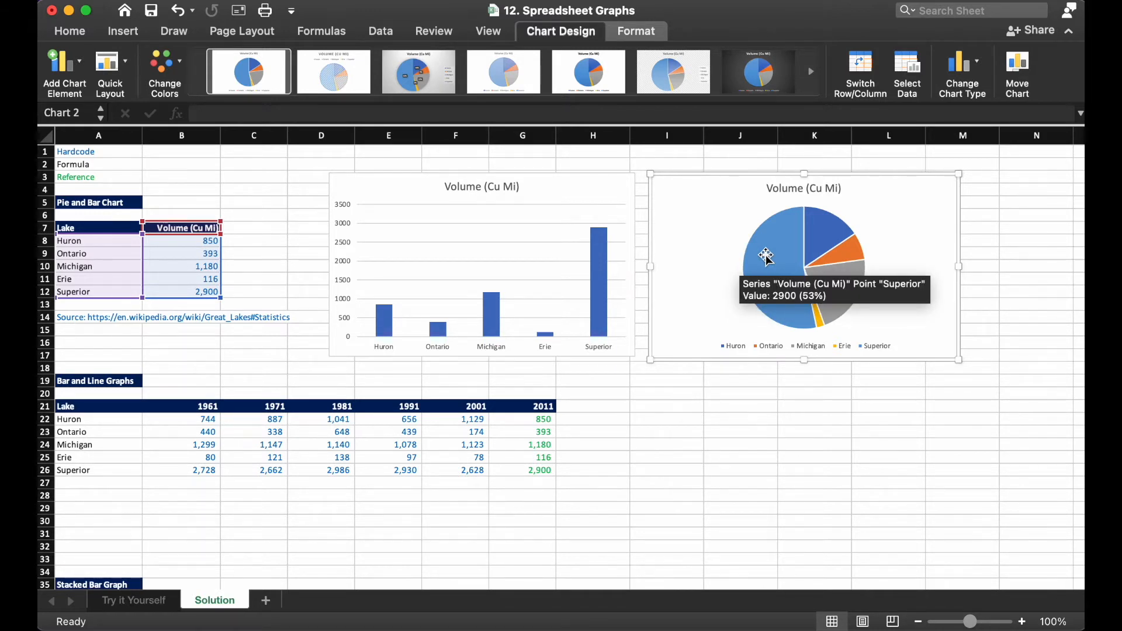
{"action": "left_click", "coordinate": [568, 196]}
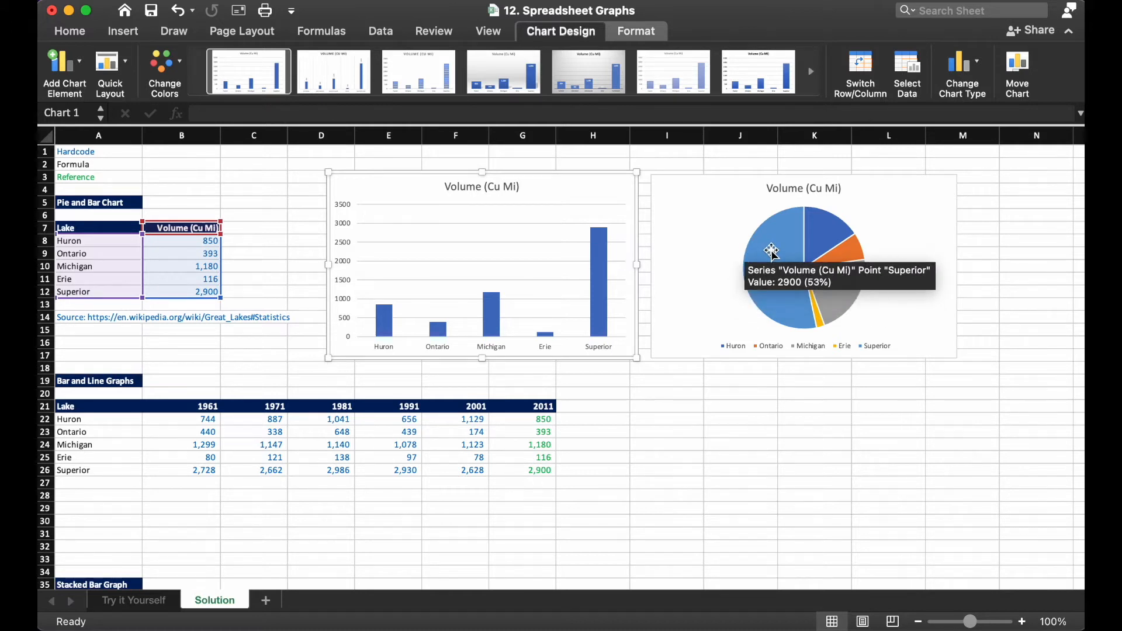
Step: Add data labels to the slices of the lake volume pie chart
{"action": "left_click", "coordinate": [712, 213]}
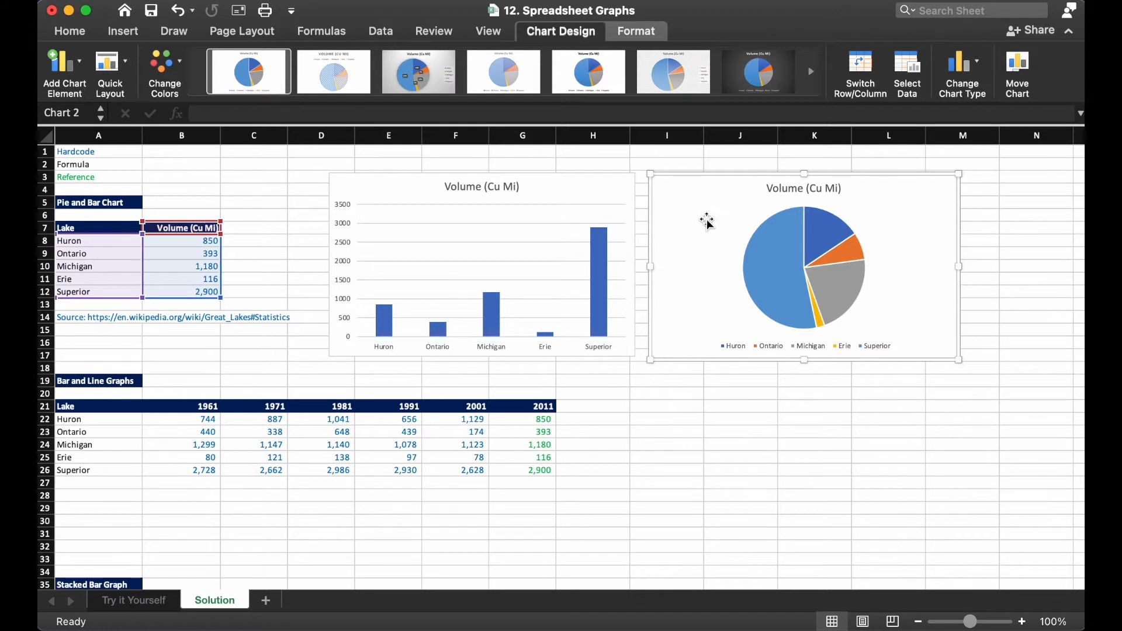
{"action": "right_click", "coordinate": [776, 241]}
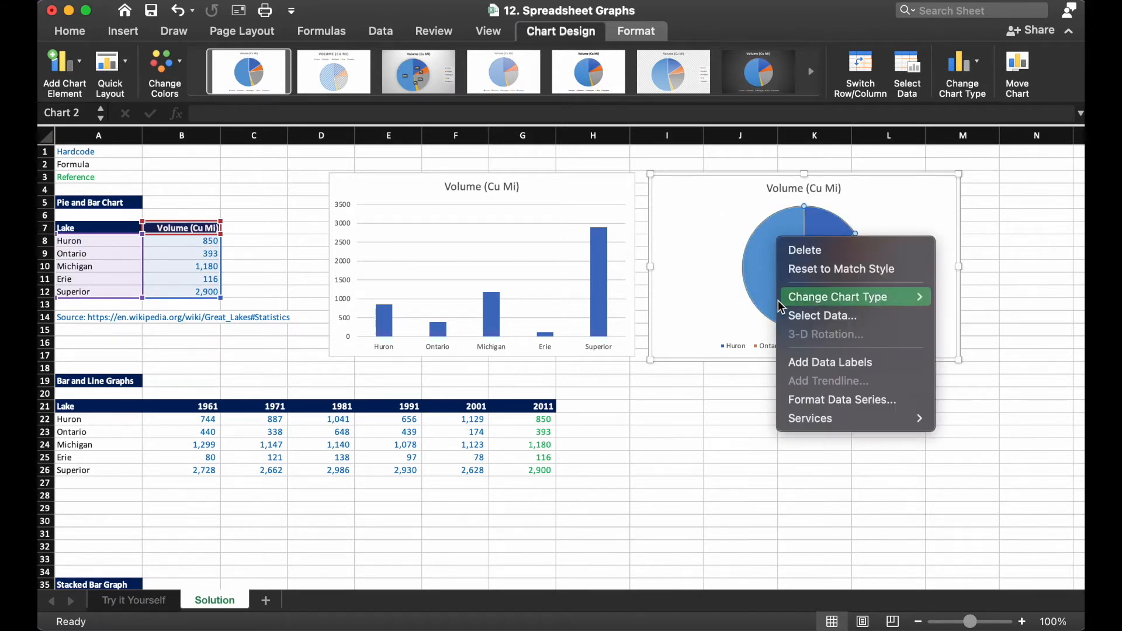
{"action": "left_click", "coordinate": [821, 373]}
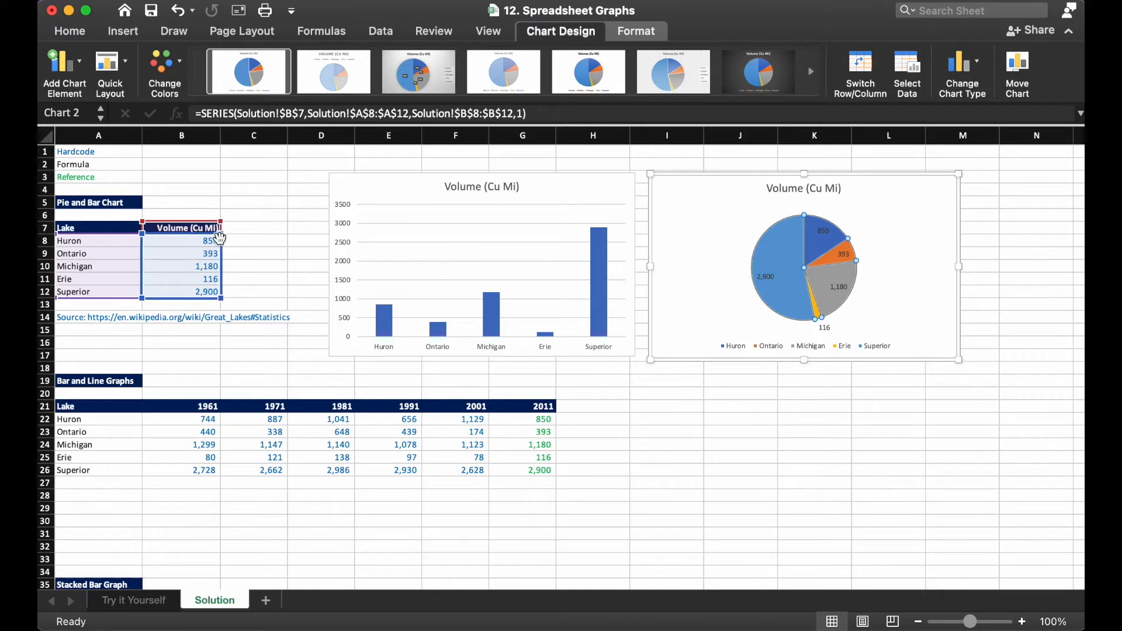
Step: Format the pie chart's data labels to contain both Value and Percentage
{"action": "left_click", "coordinate": [765, 277]}
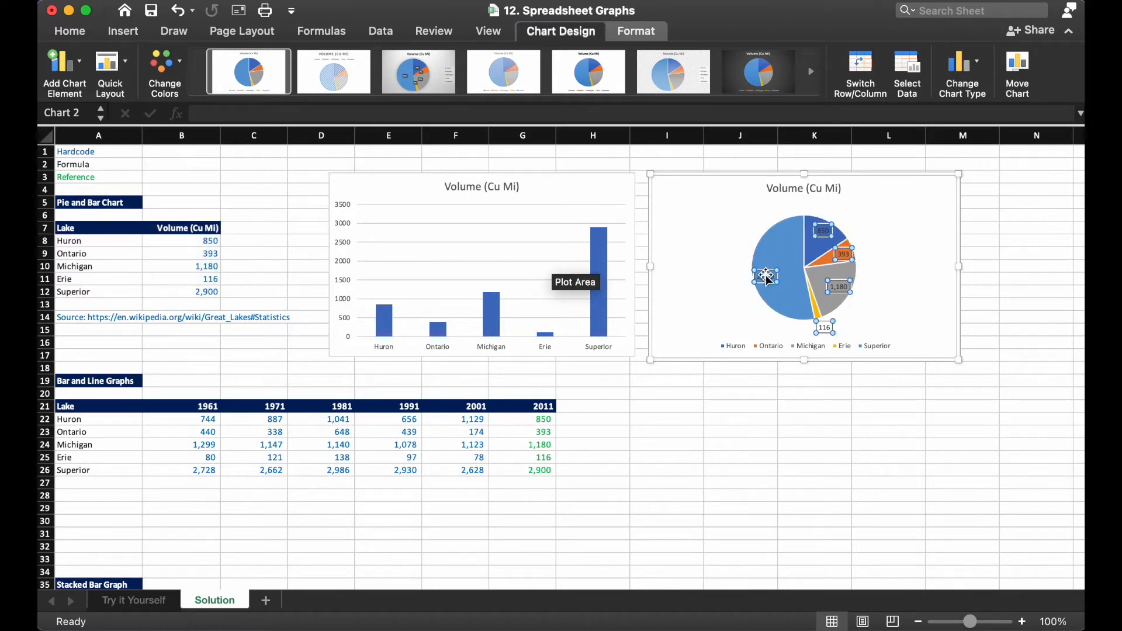
{"action": "right_click", "coordinate": [766, 276]}
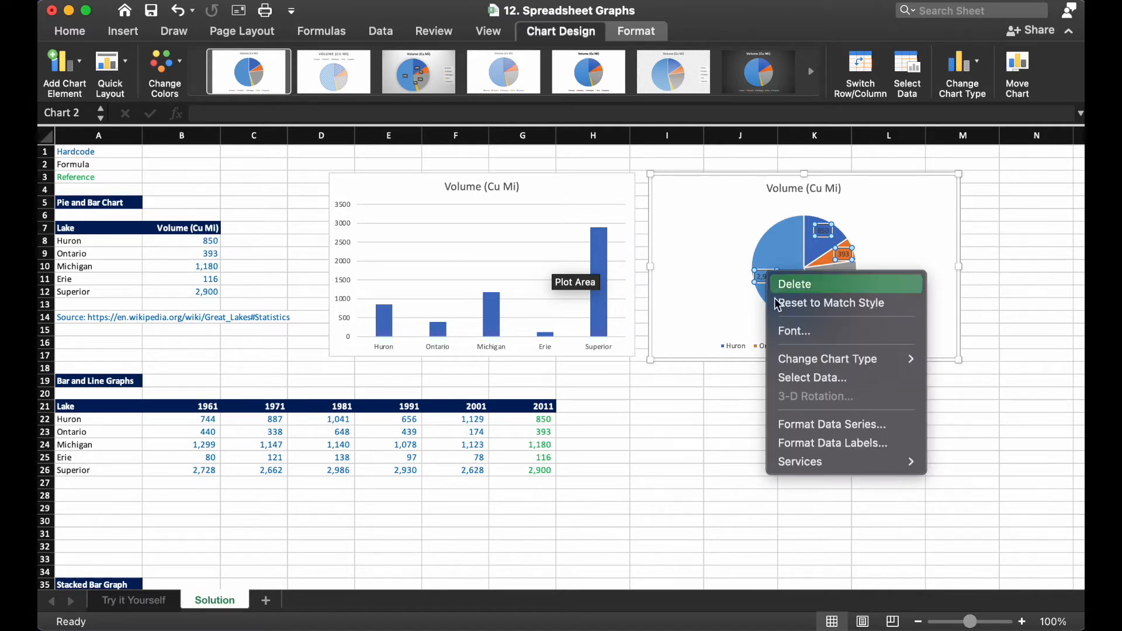
{"action": "left_click", "coordinate": [812, 446]}
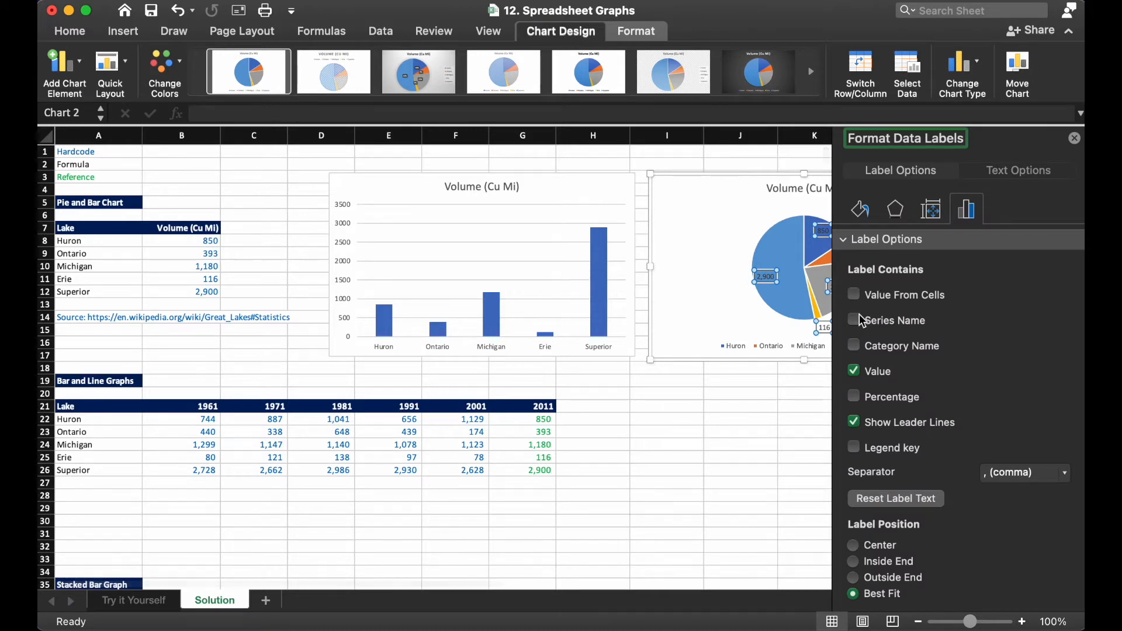
{"action": "left_click", "coordinate": [854, 371]}
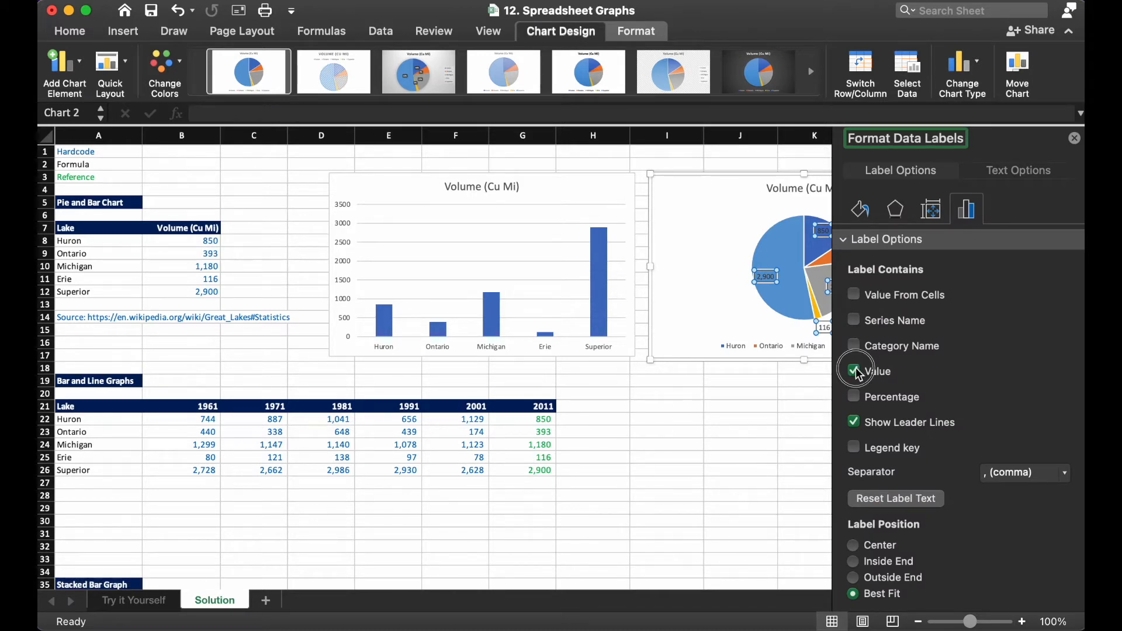
{"action": "left_click", "coordinate": [853, 397]}
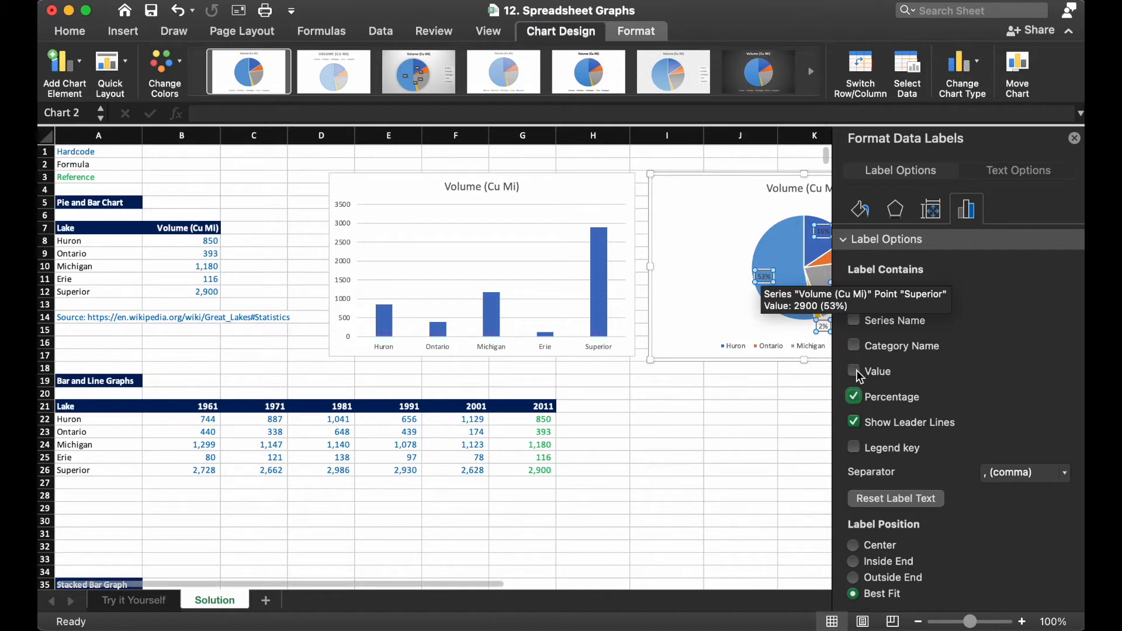
{"action": "left_click", "coordinate": [854, 372]}
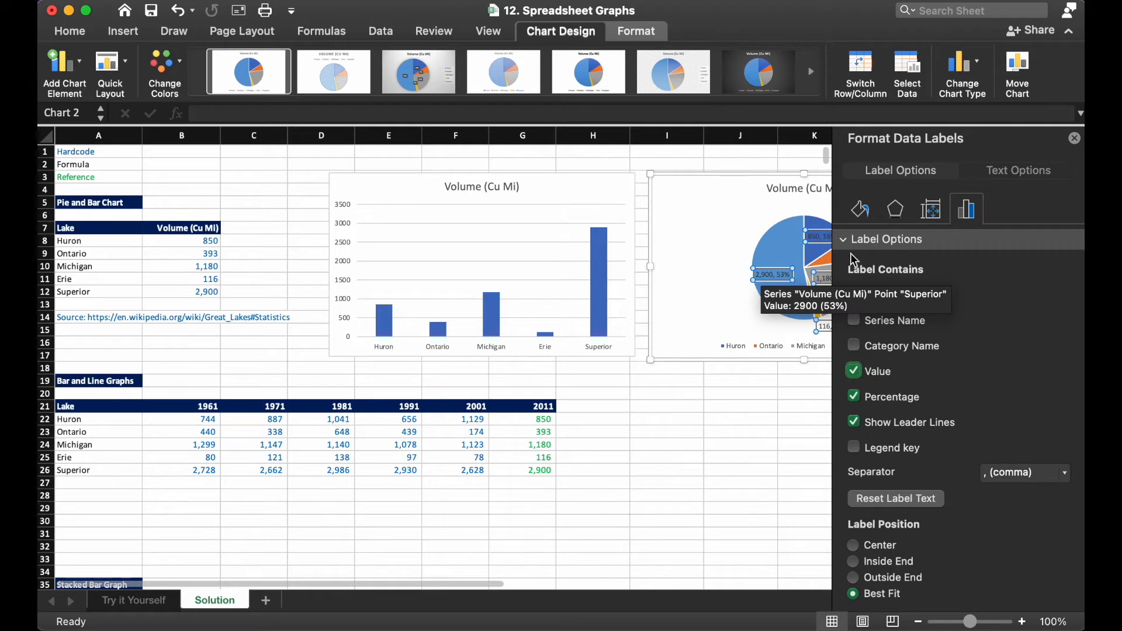
{"action": "left_click", "coordinate": [1075, 141]}
{"action": "left_click", "coordinate": [993, 228]}
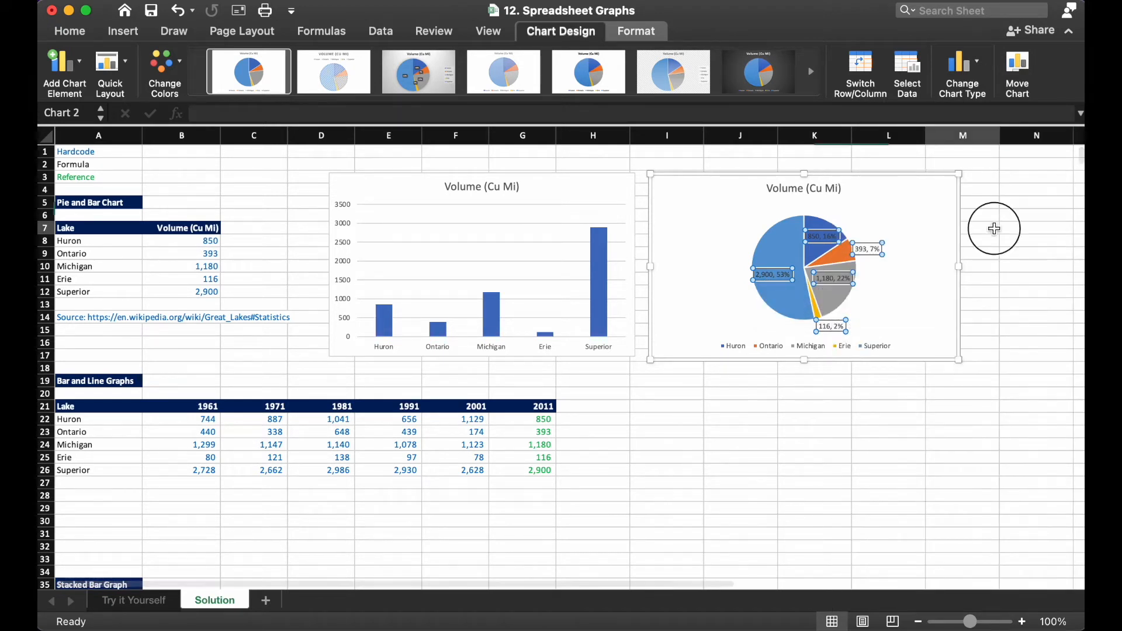
Step: Add data labels to the columns of the lake volume column chart
{"action": "left_click", "coordinate": [602, 262]}
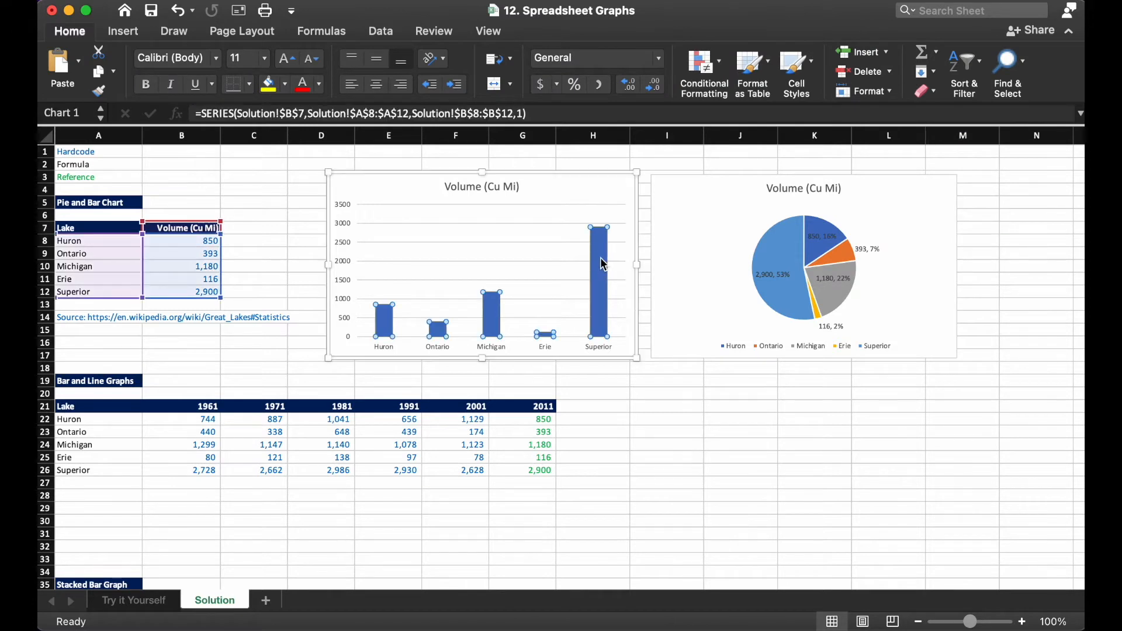
{"action": "right_click", "coordinate": [603, 264]}
{"action": "left_click", "coordinate": [637, 380]}
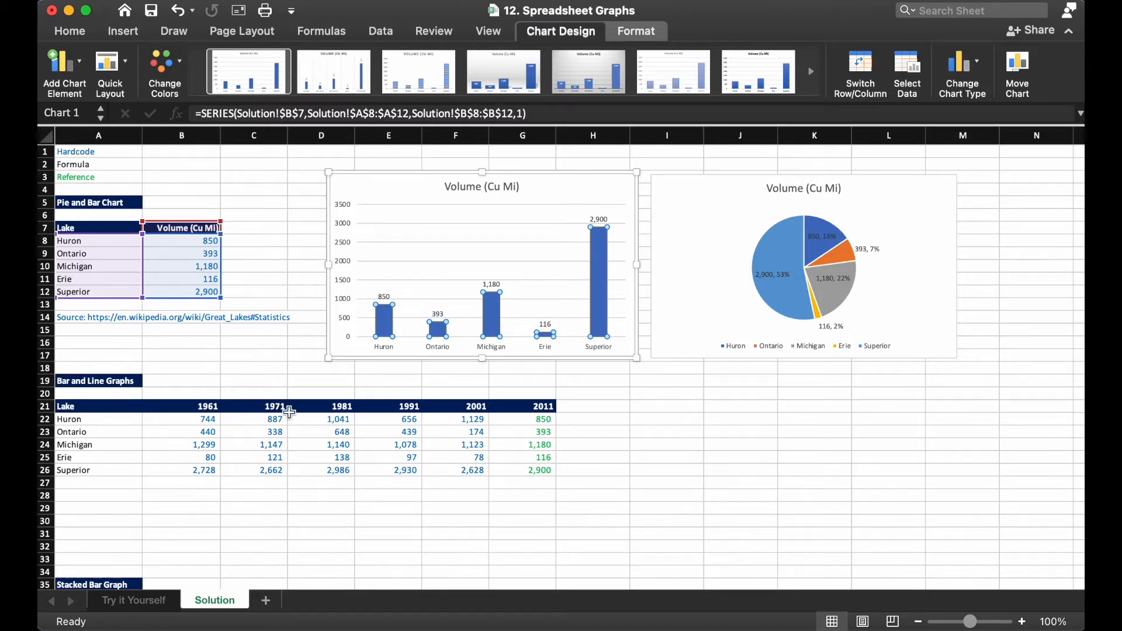
{"action": "left_click", "coordinate": [522, 416]}
{"action": "left_click_drag", "start_coordinate": [521, 415], "coordinate": [521, 471]}
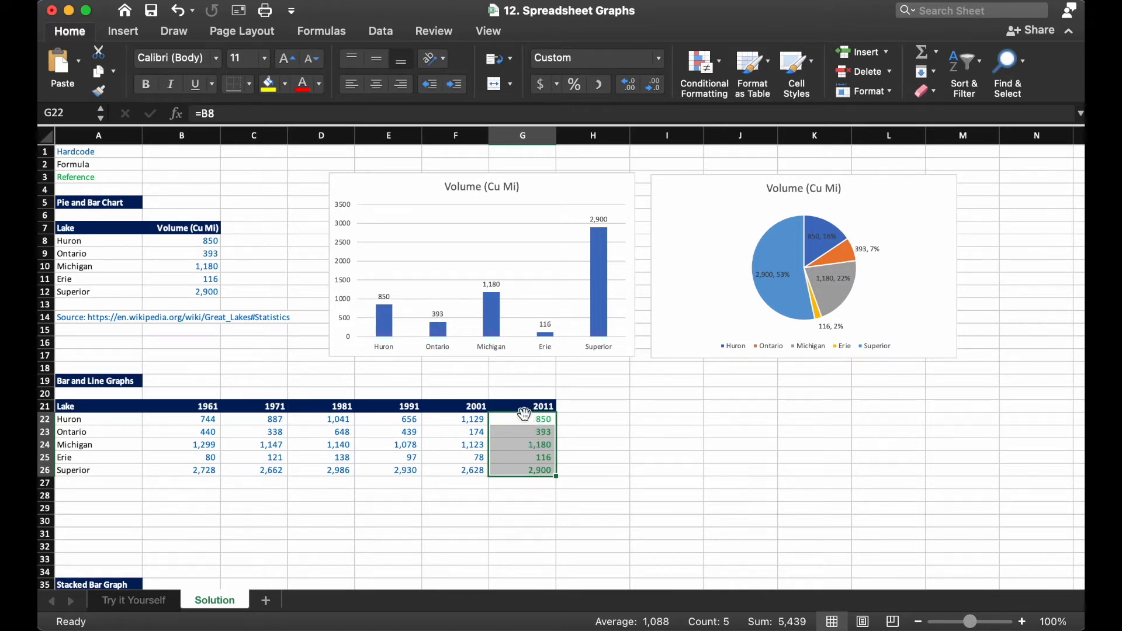
{"action": "left_click_drag", "start_coordinate": [197, 416], "coordinate": [446, 469]}
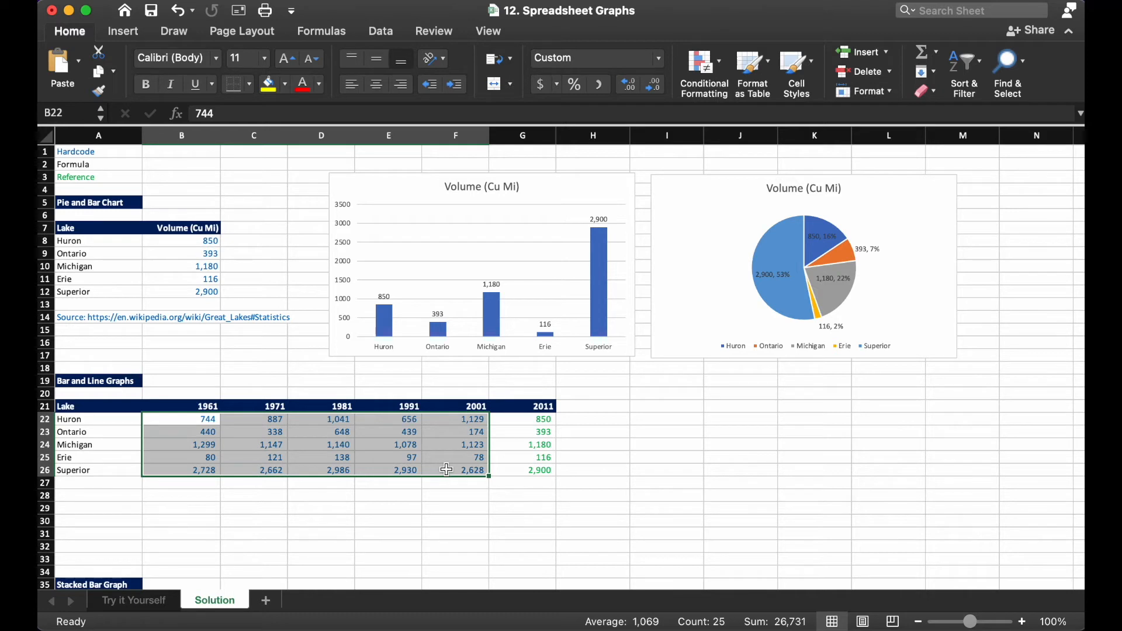
Step: Insert a 2-D clustered column chart of the 1961–2011 lake data in A21:G26 and place it to the right of that table
{"action": "left_click", "coordinate": [104, 409]}
{"action": "mouse_move", "coordinate": [104, 409]}
{"action": "left_mouse_down"}
{"action": "mouse_move", "coordinate": [370, 436]}
{"action": "mouse_move", "coordinate": [517, 471]}
{"action": "left_mouse_up"}
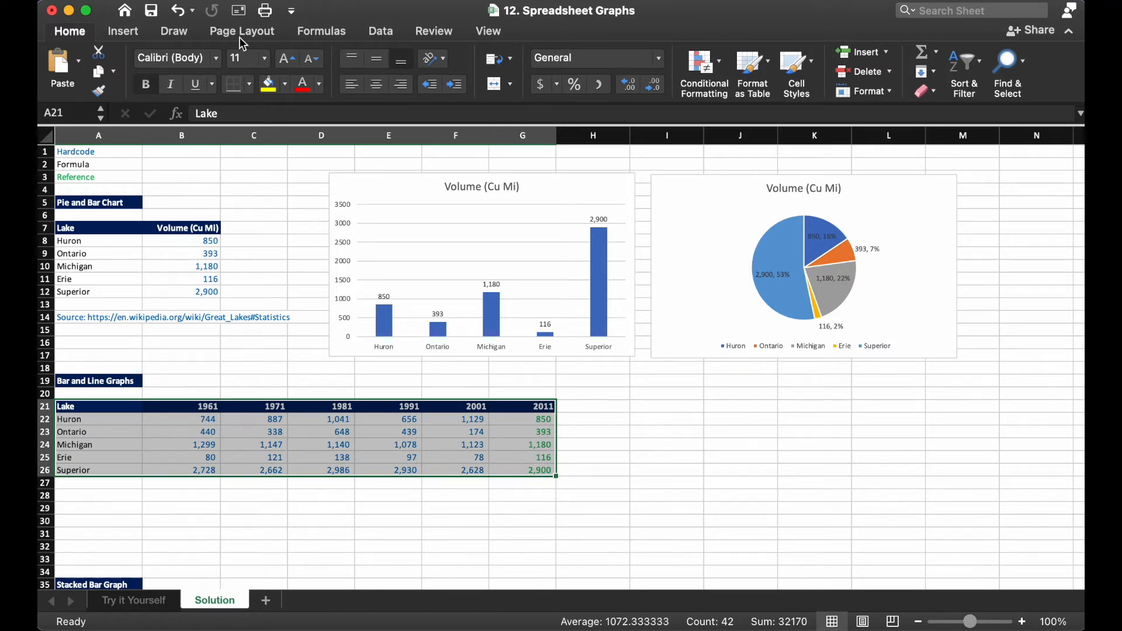
{"action": "left_click", "coordinate": [137, 36]}
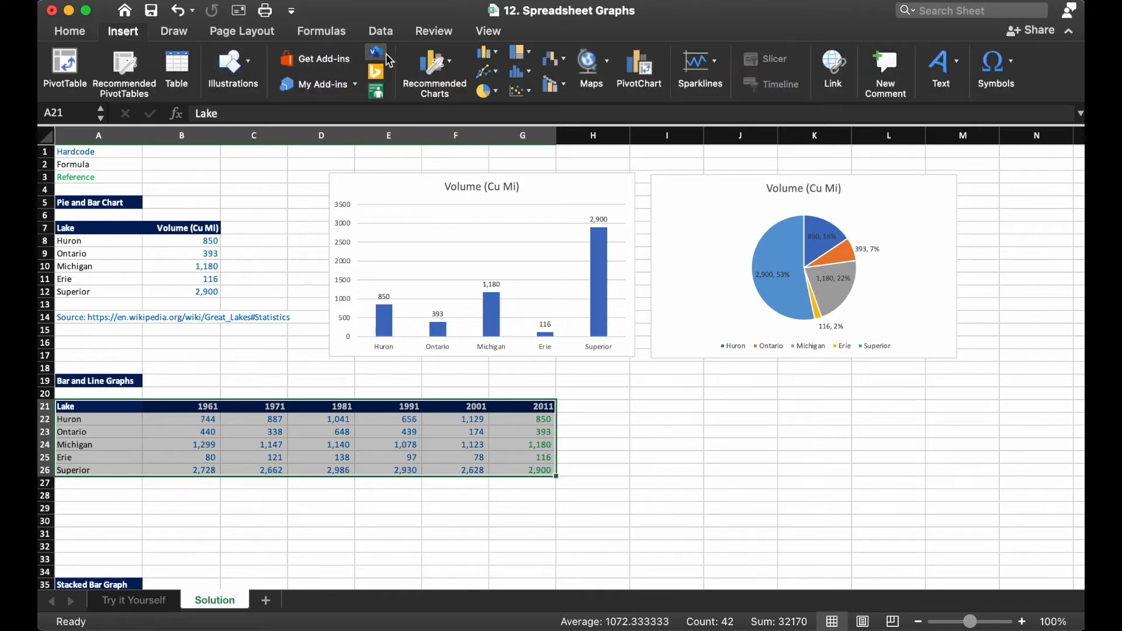
{"action": "left_click", "coordinate": [485, 53]}
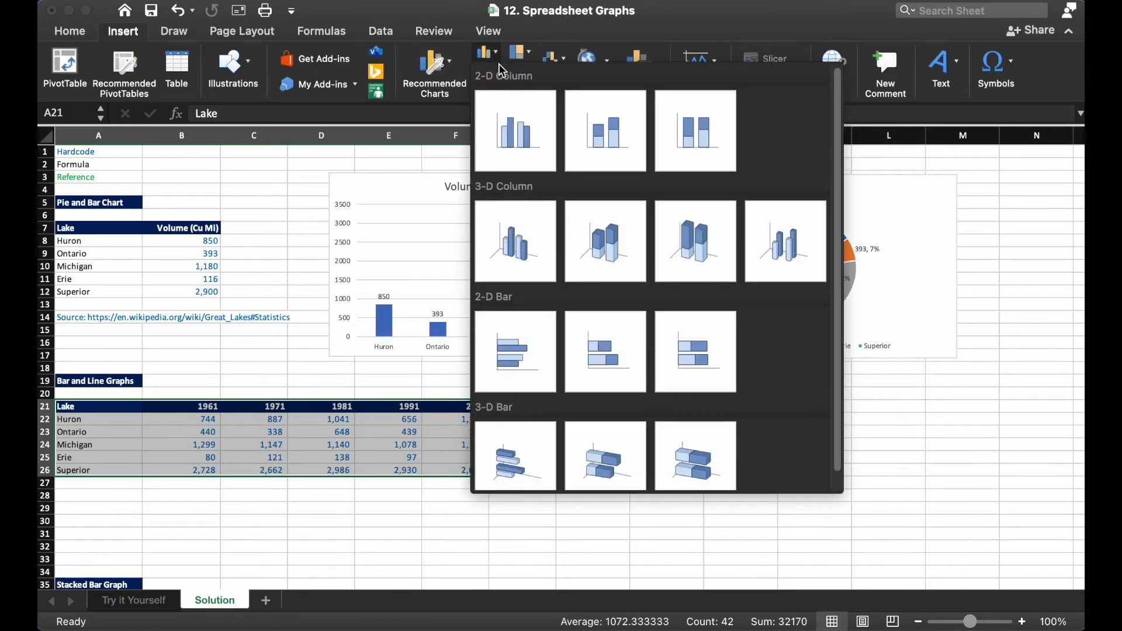
{"action": "left_click", "coordinate": [506, 120]}
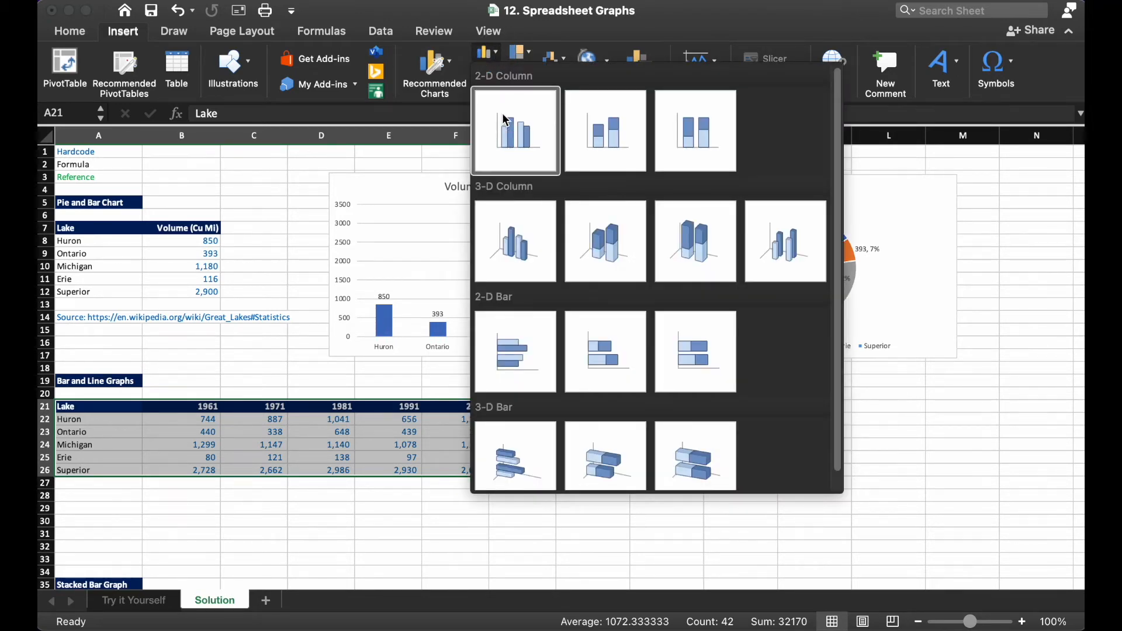
{"action": "left_click_drag", "start_coordinate": [500, 280], "coordinate": [642, 375]}
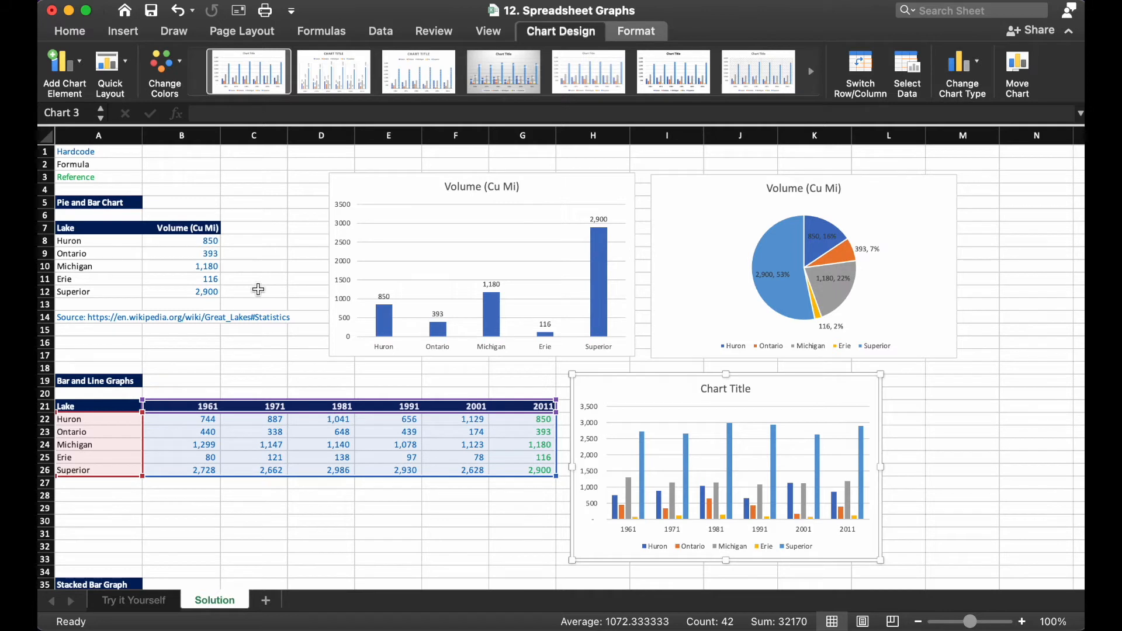
Step: Insert a basic 2-D line chart from the 1961–2011 lake data in A21:G26
{"action": "left_click", "coordinate": [263, 378]}
{"action": "left_click_drag", "start_coordinate": [125, 409], "coordinate": [516, 473]}
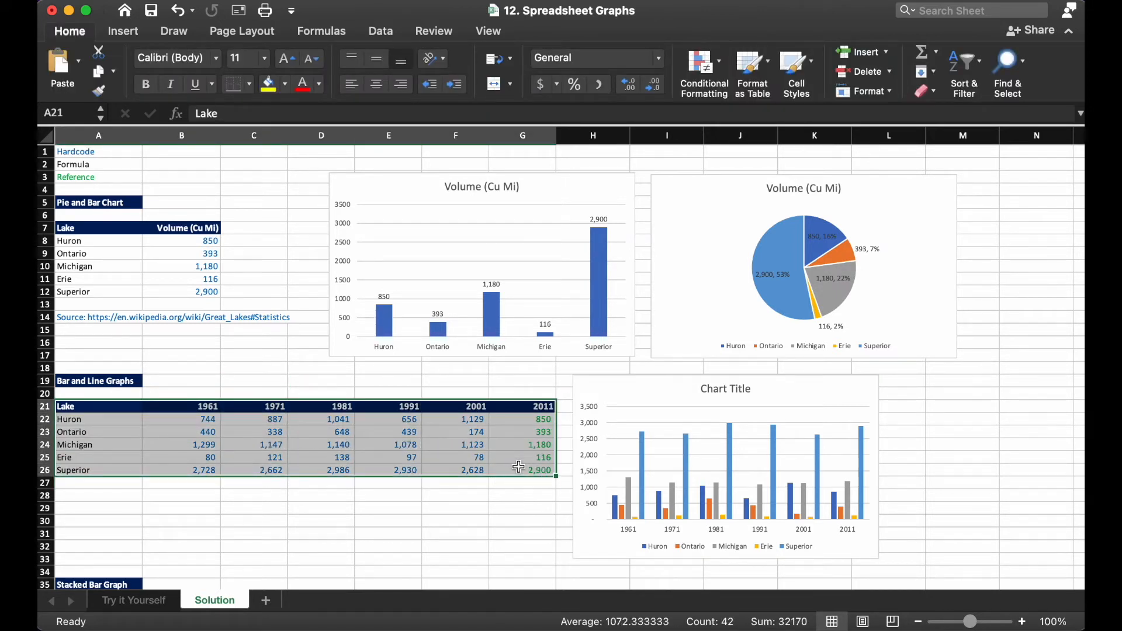
{"action": "left_click", "coordinate": [126, 28]}
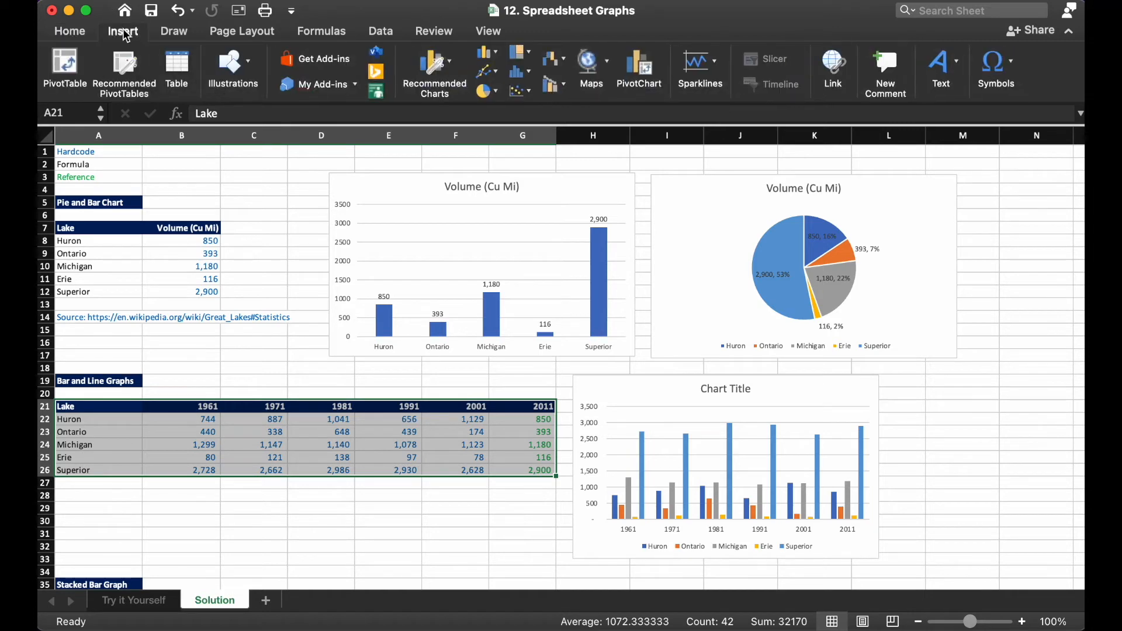
{"action": "left_click", "coordinate": [492, 70]}
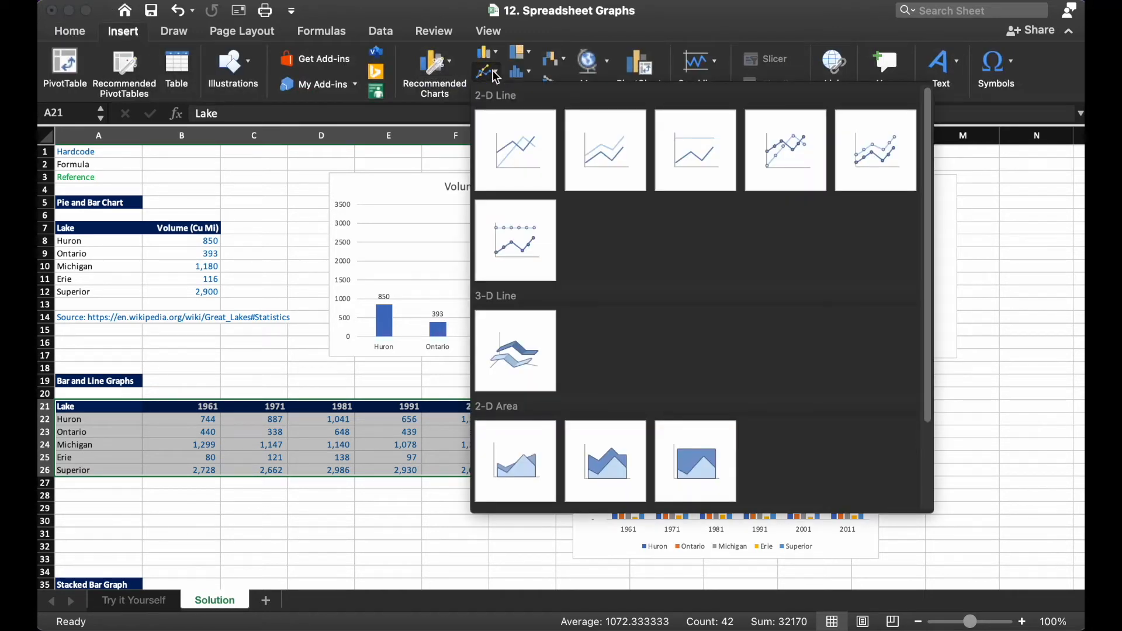
{"action": "left_click", "coordinate": [510, 140]}
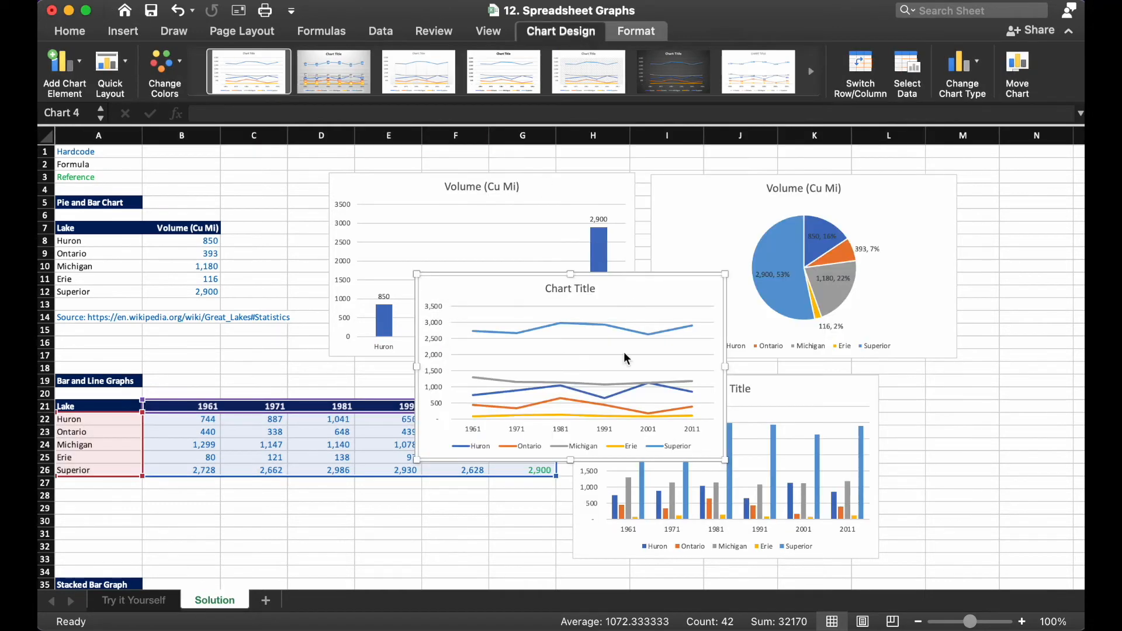
Step: Move the line chart beside the 1961–2011 clustered column chart, on its right, so the data table and both charts are uncovered
{"action": "left_click_drag", "start_coordinate": [588, 270], "coordinate": [404, 370]}
{"action": "left_click", "coordinate": [646, 379]}
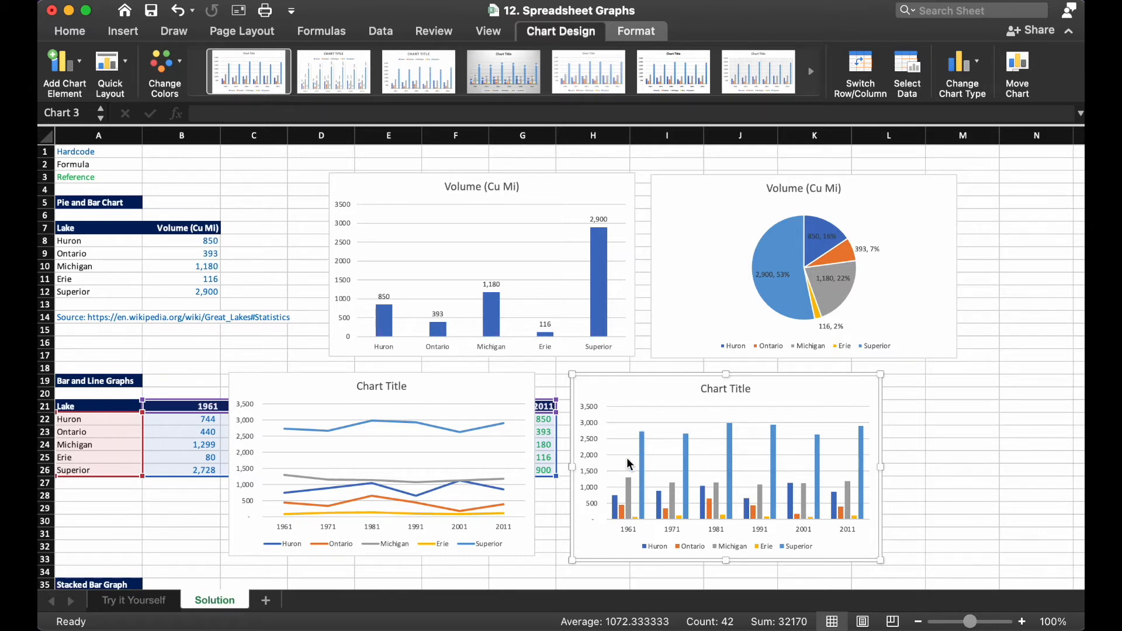
{"action": "mouse_move", "coordinate": [647, 451]}
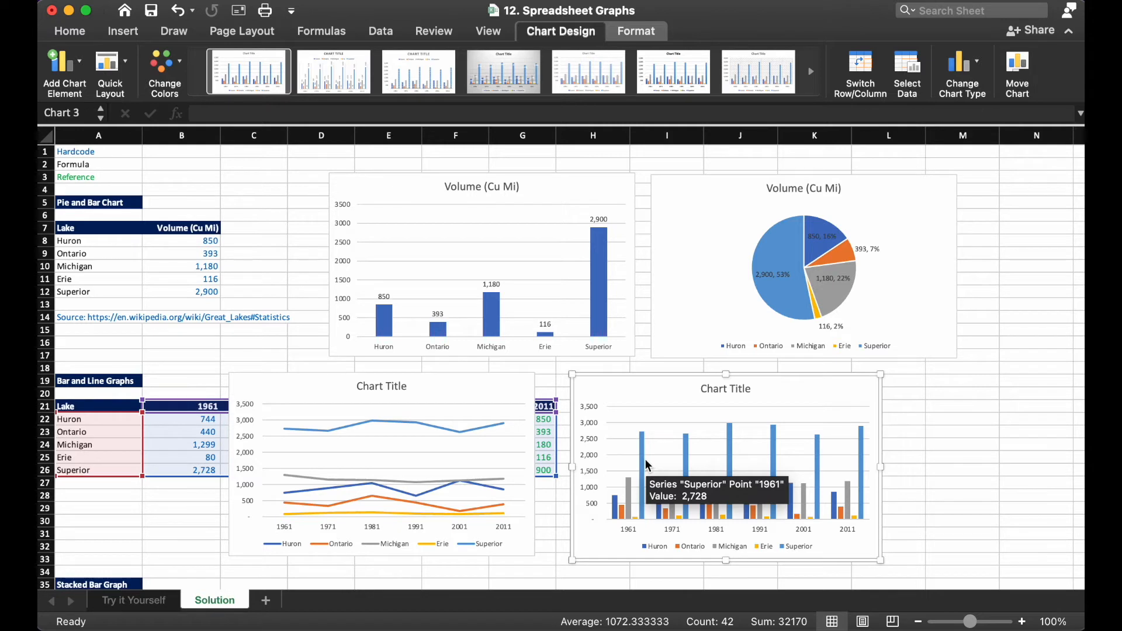
{"action": "left_click_drag", "start_coordinate": [445, 379], "coordinate": [822, 380]}
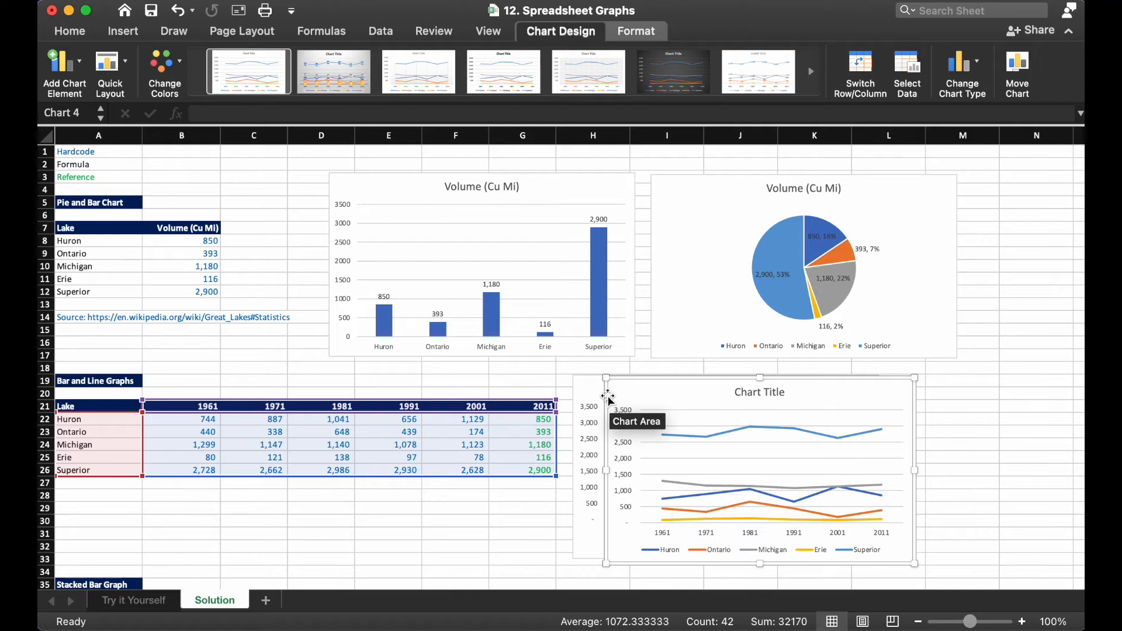
{"action": "left_click_drag", "start_coordinate": [608, 397], "coordinate": [895, 391]}
Step: Title the 1961–2011 clustered column chart "Water Volume over Time"
{"action": "left_click", "coordinate": [722, 389]}
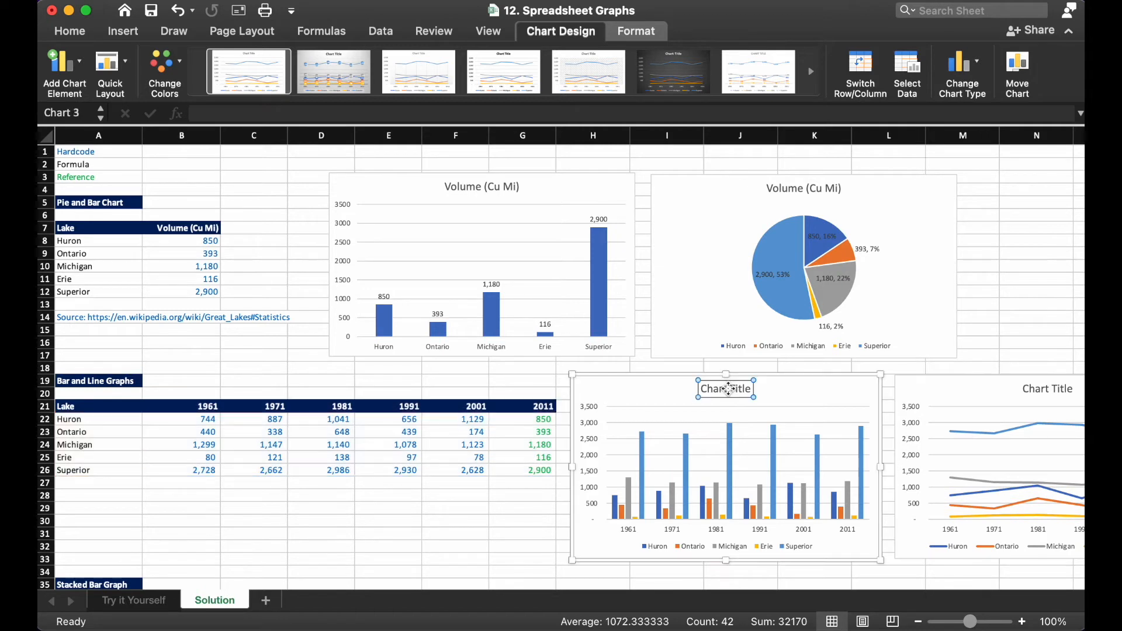
{"action": "triple_click", "coordinate": [718, 391]}
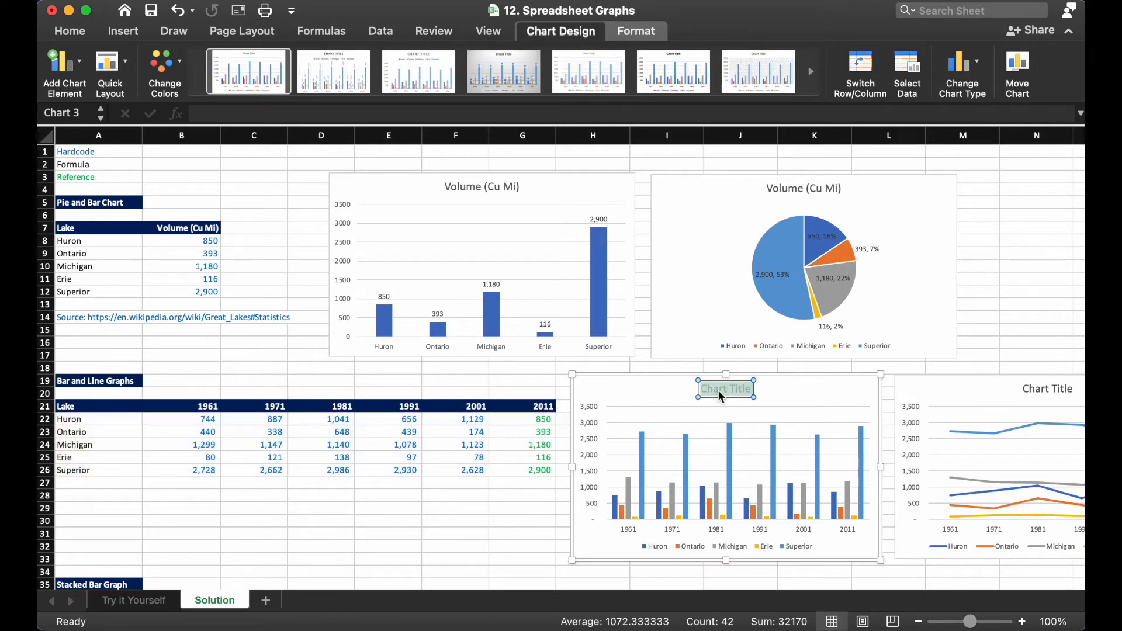
{"action": "type", "text": "Water Volume of"}
{"action": "key", "text": "BackSpace"}
{"action": "type", "text": "ver Time"}
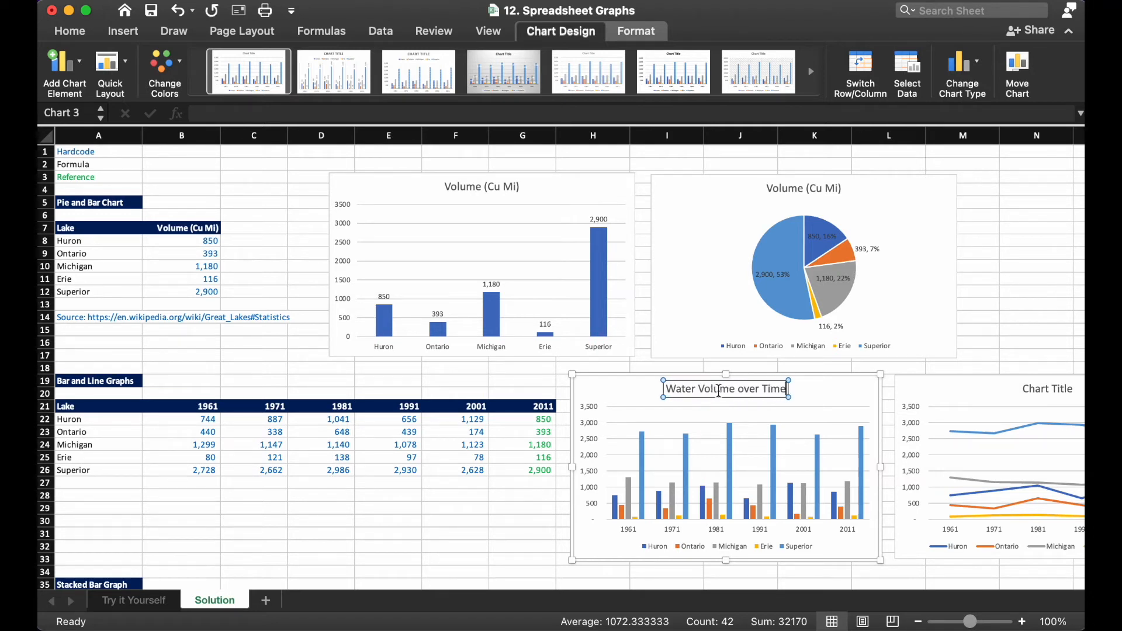
Step: Title the line chart "Great Lake Water Volume over Time"
{"action": "left_click", "coordinate": [1029, 389]}
{"action": "triple_click", "coordinate": [1029, 390]}
{"action": "type", "text": "Great La"}
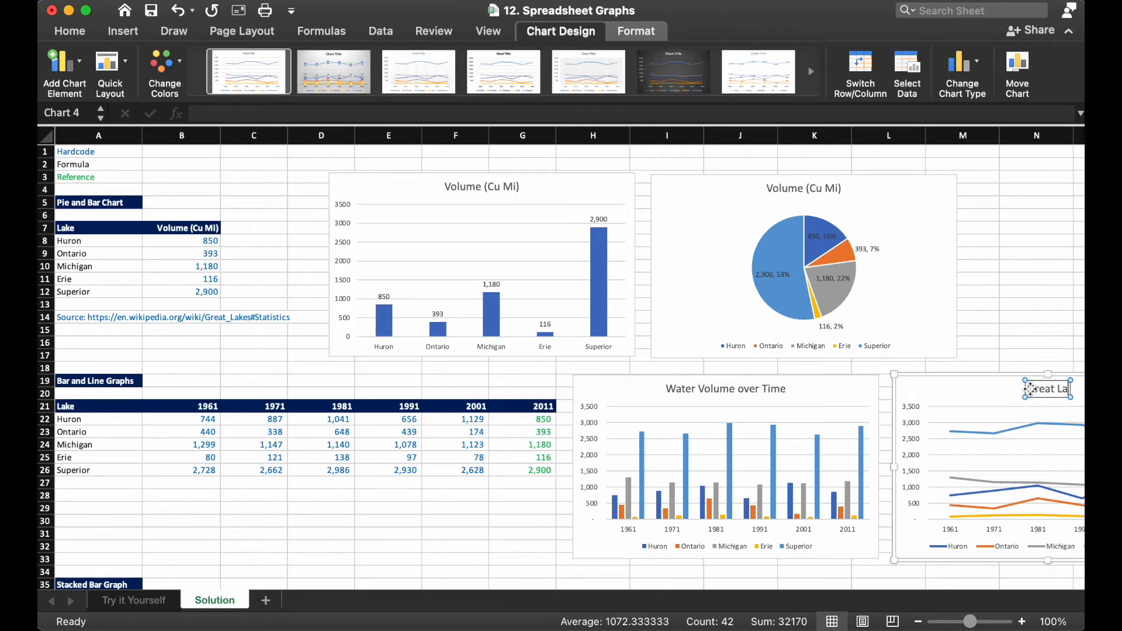
{"action": "type", "text": "ke Wate"}
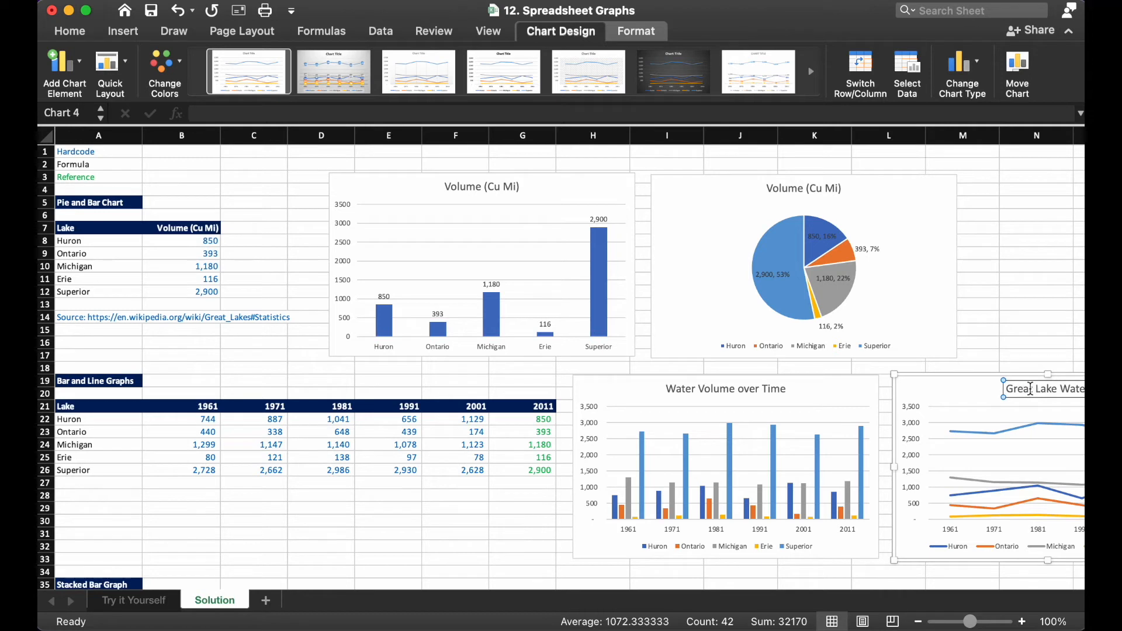
{"action": "type", "text": "r Vol"}
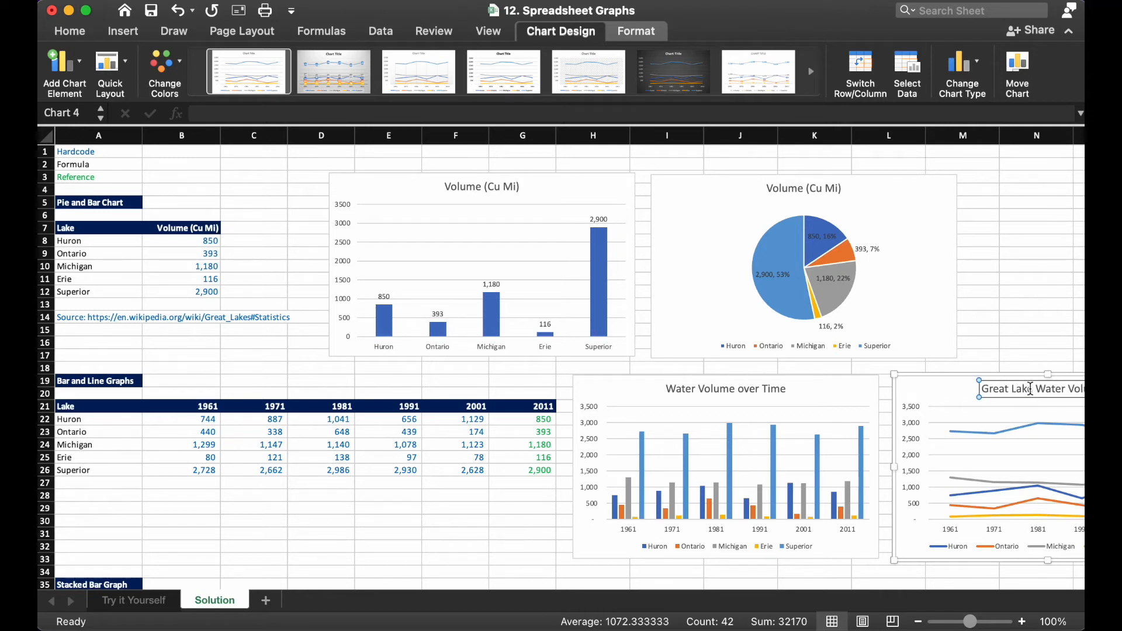
{"action": "type", "text": "ume over Time"}
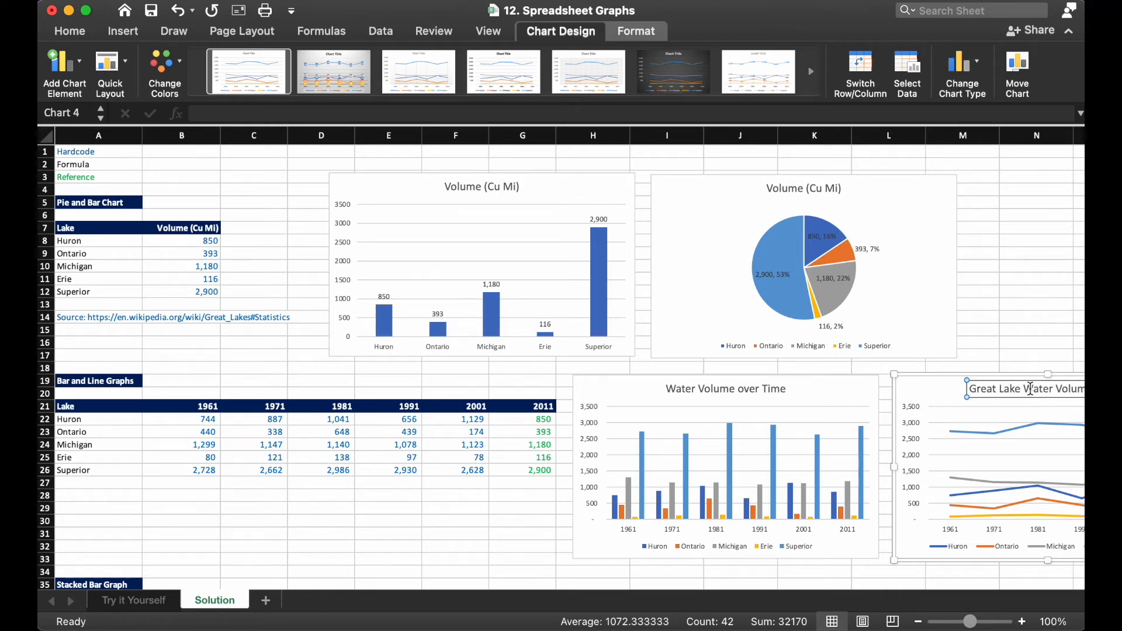
{"action": "left_click", "coordinate": [467, 471]}
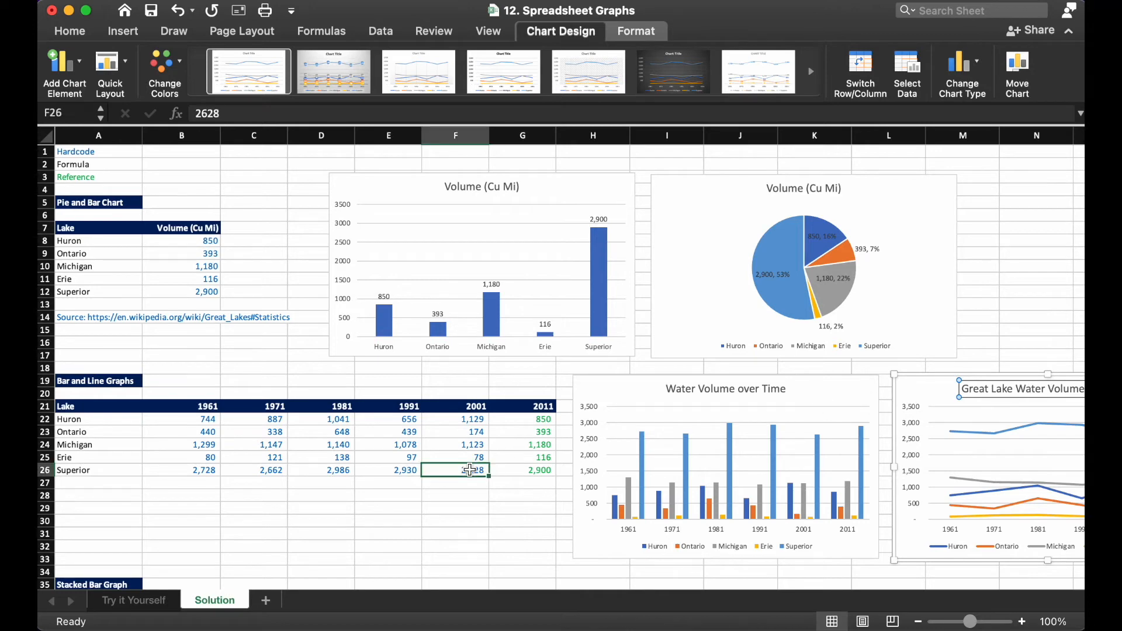
Step: Insert a 2-D stacked column chart from A37:G42 and place it right of that table, below the clustered column chart
{"action": "scroll", "coordinate": [470, 469], "scroll_direction": "down", "scroll_amount": 3}
{"action": "scroll", "coordinate": [470, 469], "scroll_direction": "down", "scroll_amount": 3}
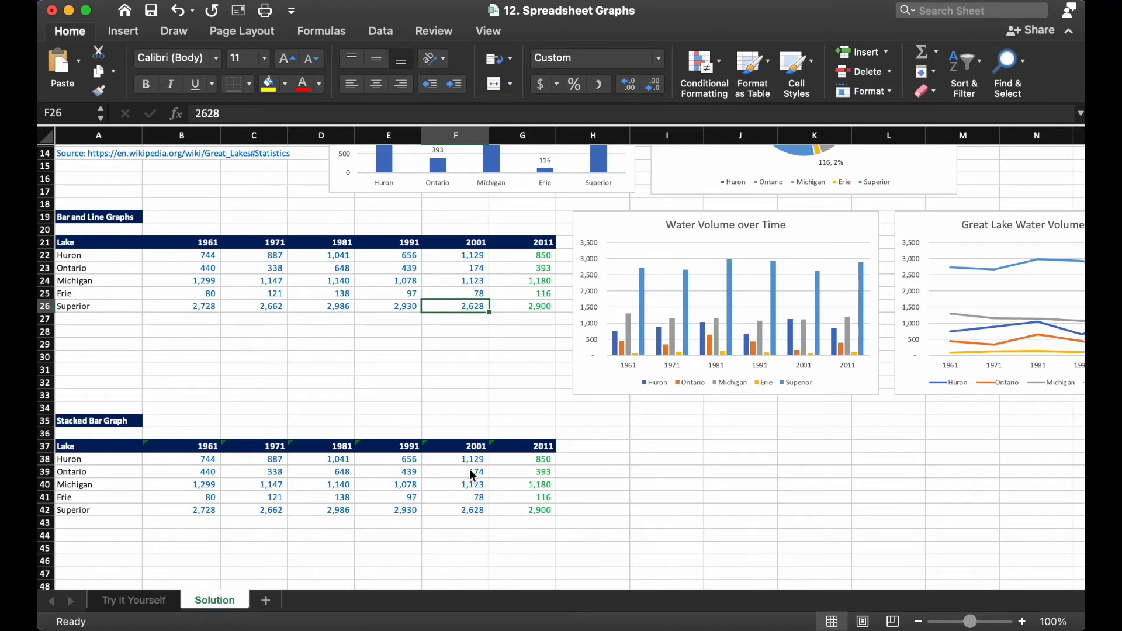
{"action": "left_click", "coordinate": [109, 450]}
{"action": "left_click_drag", "start_coordinate": [108, 450], "coordinate": [515, 507]}
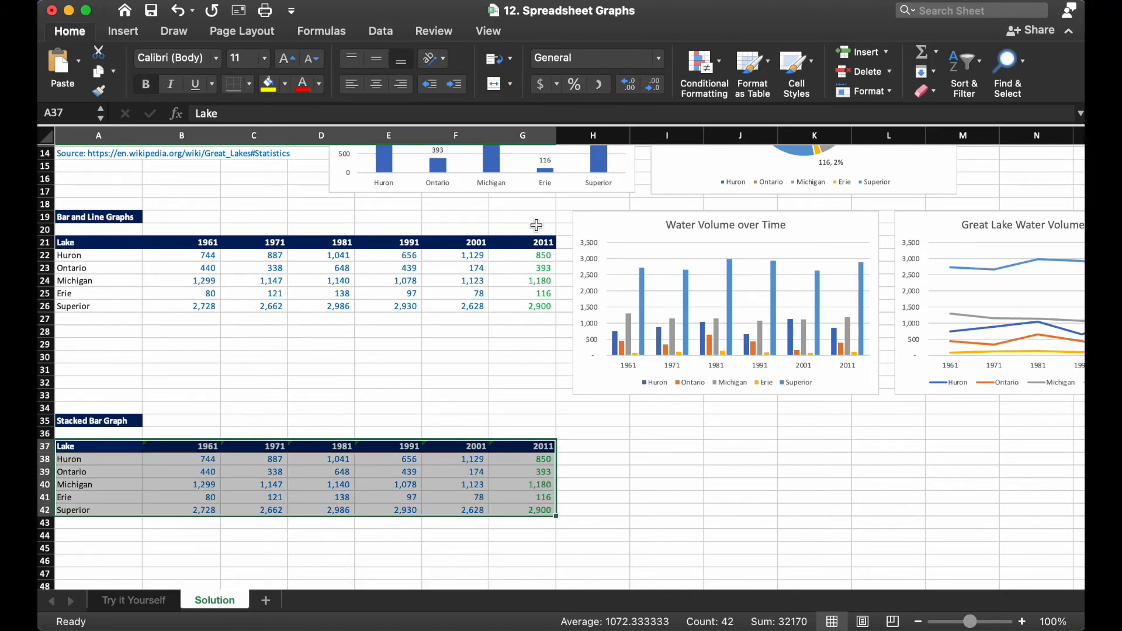
{"action": "left_click", "coordinate": [123, 31]}
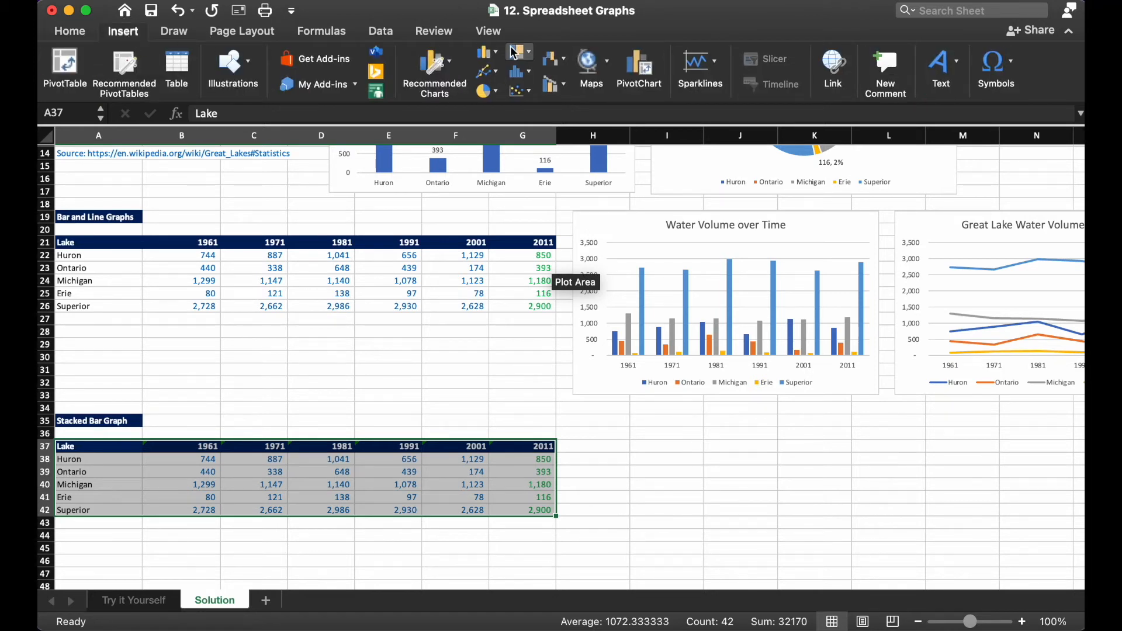
{"action": "left_click", "coordinate": [496, 56]}
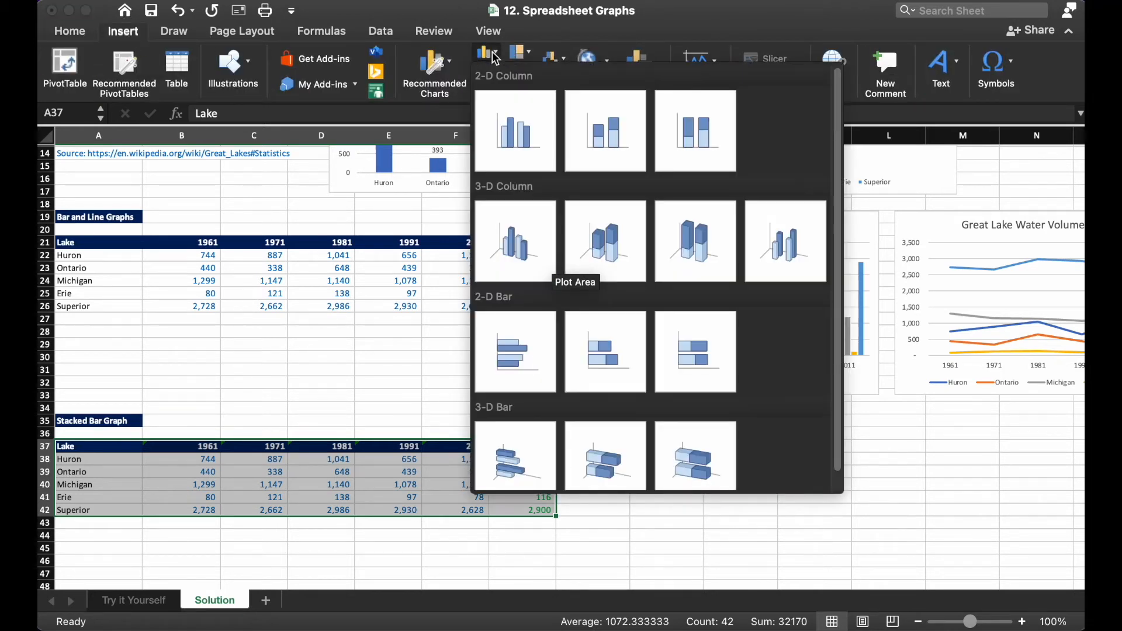
{"action": "left_click", "coordinate": [591, 109]}
{"action": "left_click_drag", "start_coordinate": [526, 267], "coordinate": [687, 406]}
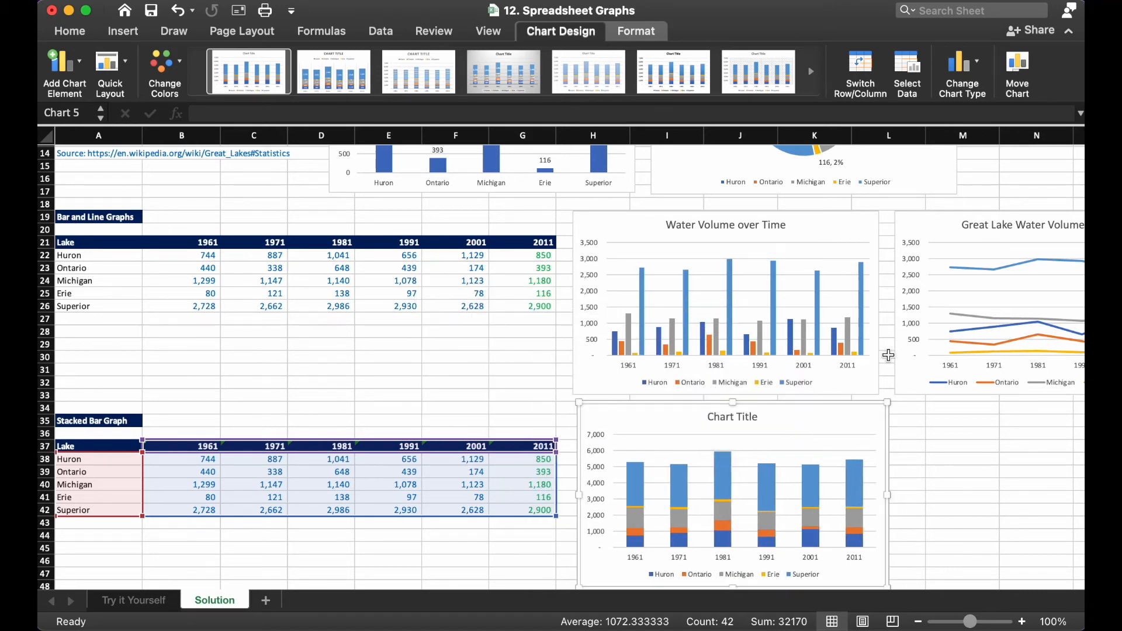
Step: Enlarge the stacked column chart so that it extends into column M, and inspect its segment values
{"action": "scroll", "coordinate": [916, 456], "scroll_direction": "down", "scroll_amount": 3}
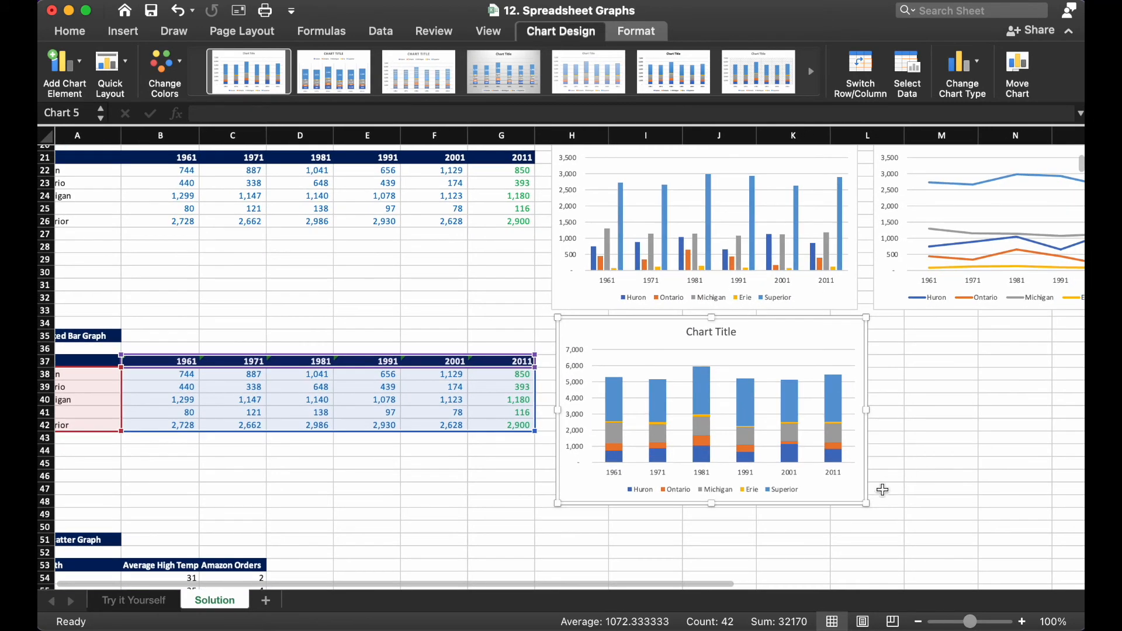
{"action": "left_click_drag", "start_coordinate": [865, 503], "coordinate": [985, 514]}
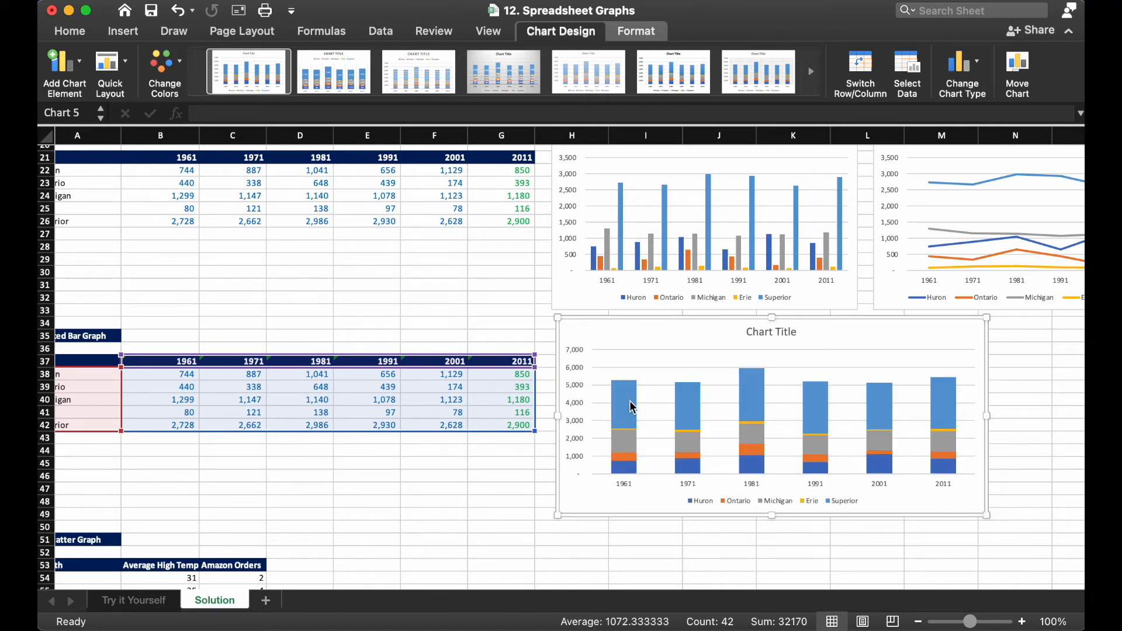
{"action": "mouse_move", "coordinate": [630, 390]}
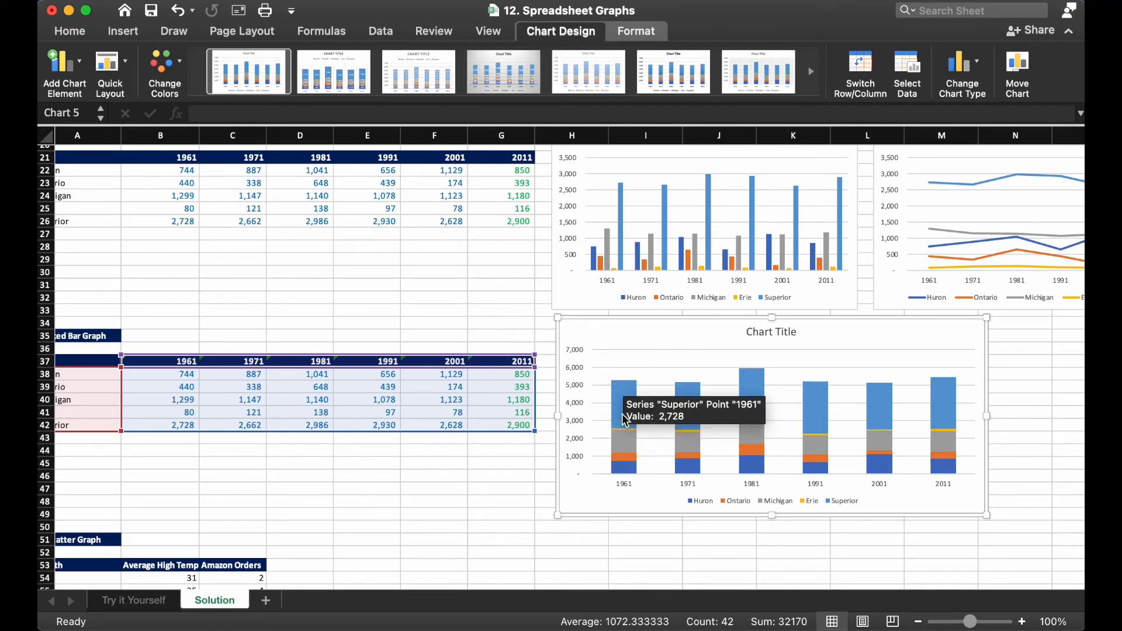
{"action": "left_click", "coordinate": [790, 395]}
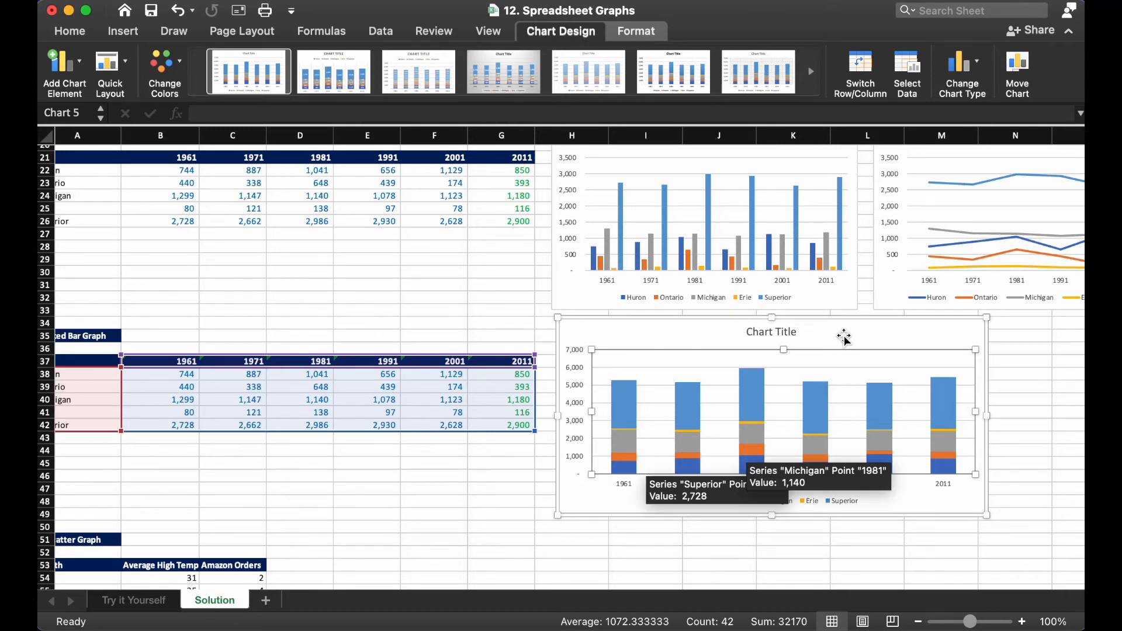
{"action": "left_click", "coordinate": [695, 343]}
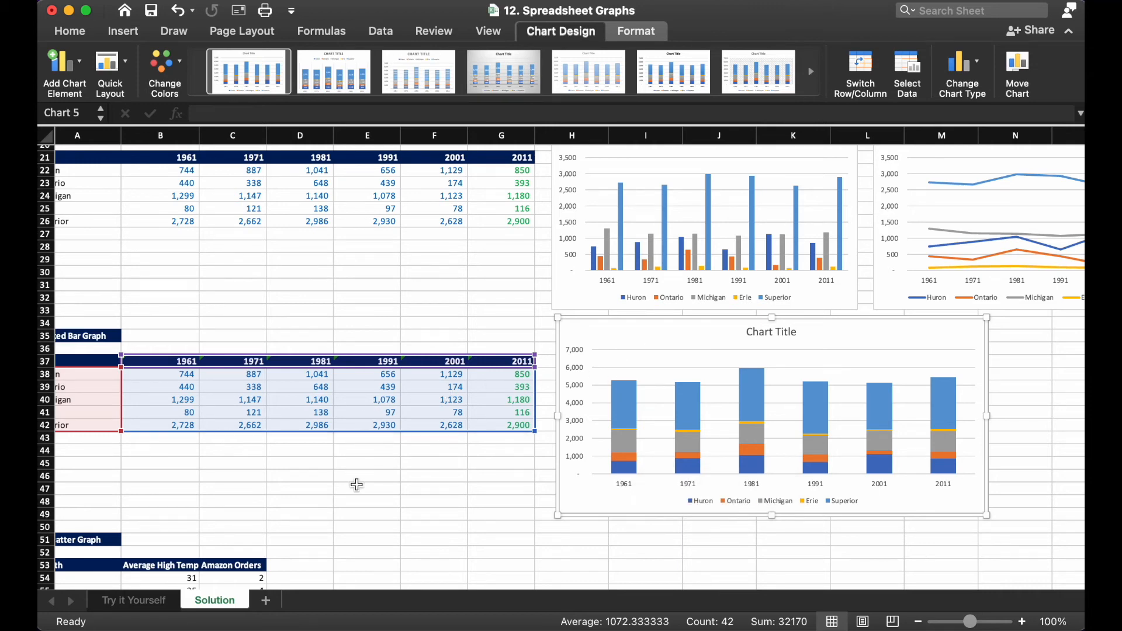
Step: Insert a markers-only scatter chart from the temperature and Amazon orders data in B54:C65 and place it right of that table
{"action": "scroll", "coordinate": [362, 494], "scroll_direction": "down", "scroll_amount": 3}
{"action": "scroll", "coordinate": [363, 495], "scroll_direction": "left", "scroll_amount": 1}
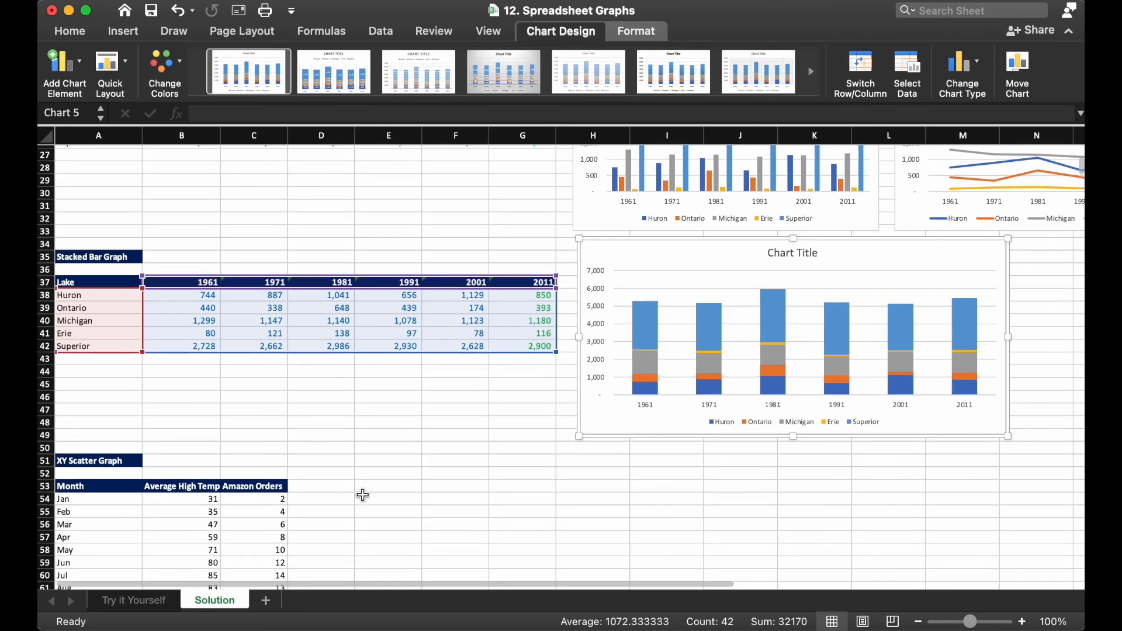
{"action": "scroll", "coordinate": [362, 494], "scroll_direction": "down", "scroll_amount": 3}
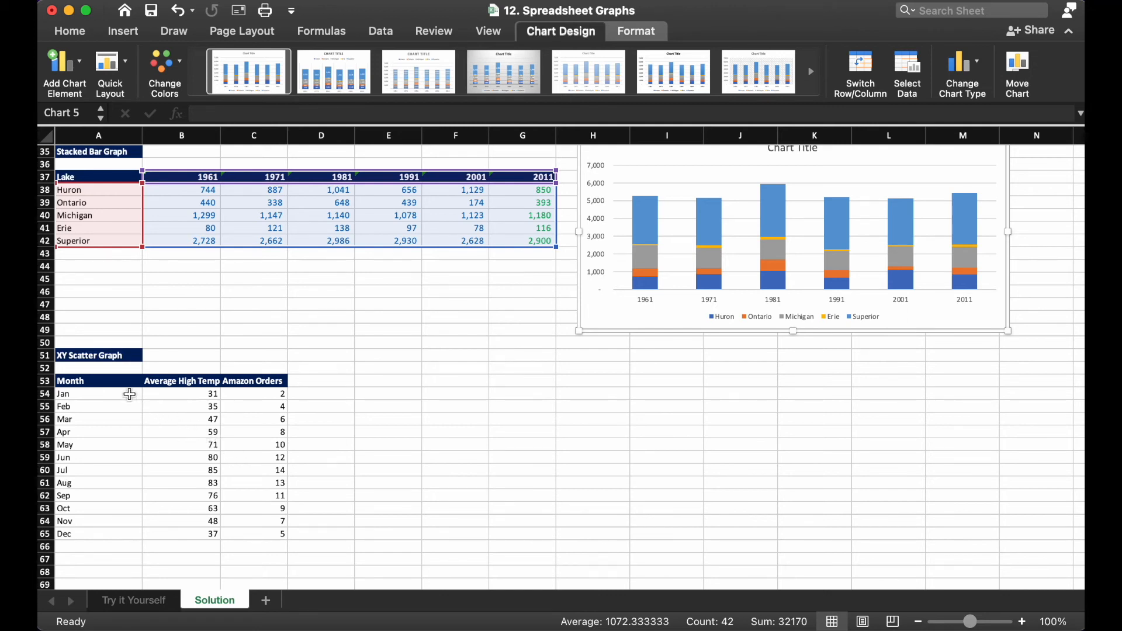
{"action": "left_click_drag", "start_coordinate": [166, 392], "coordinate": [257, 532]}
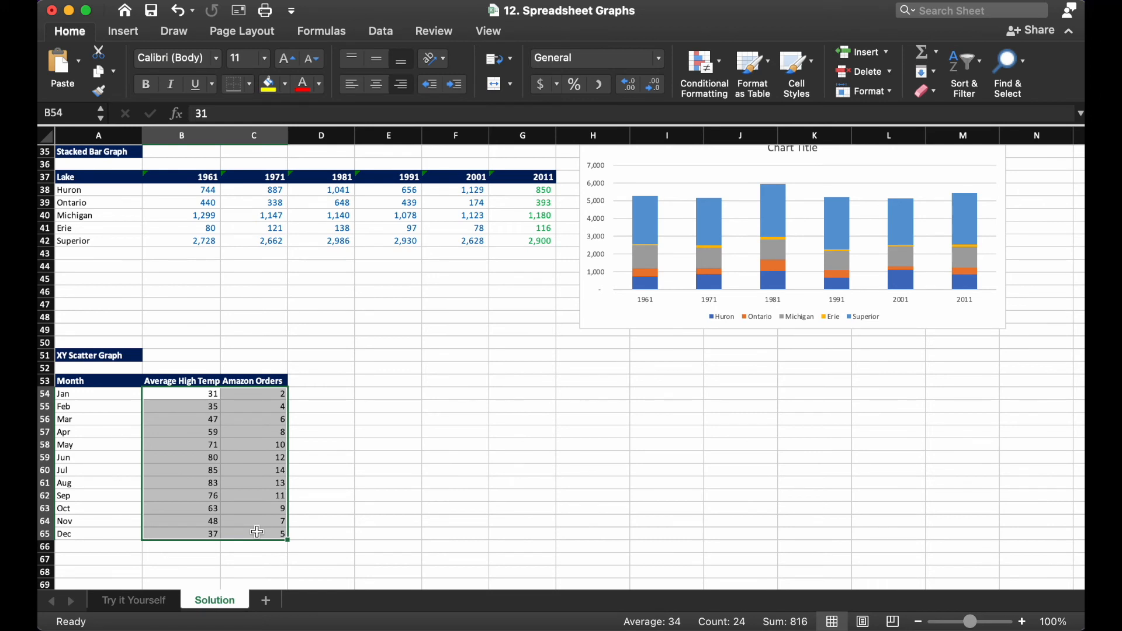
{"action": "left_click", "coordinate": [125, 31]}
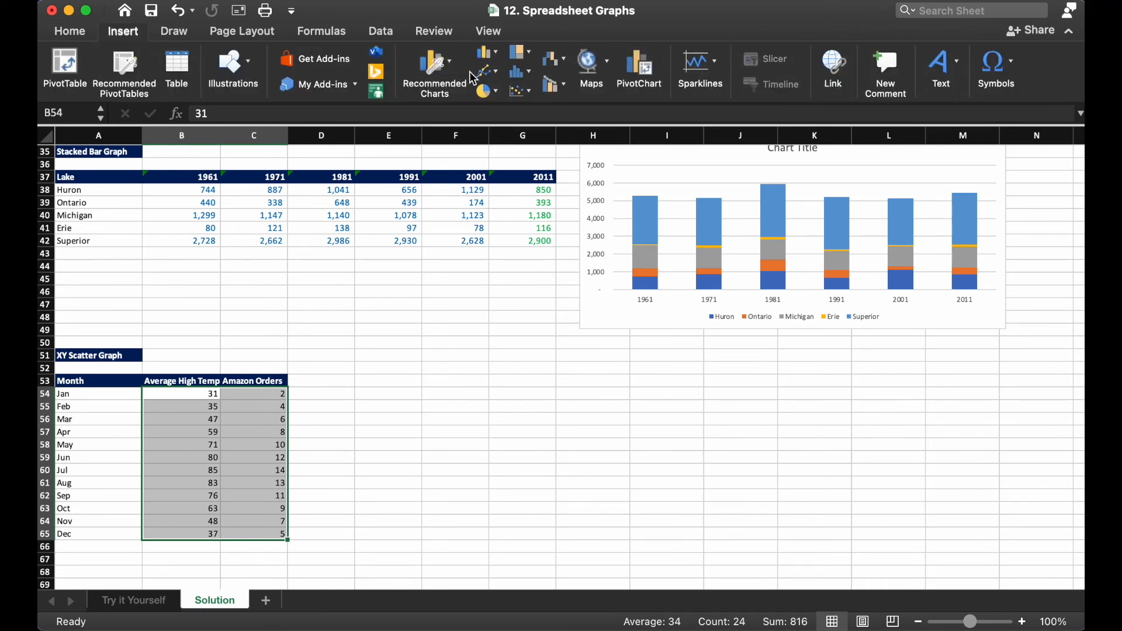
{"action": "left_click", "coordinate": [521, 92]}
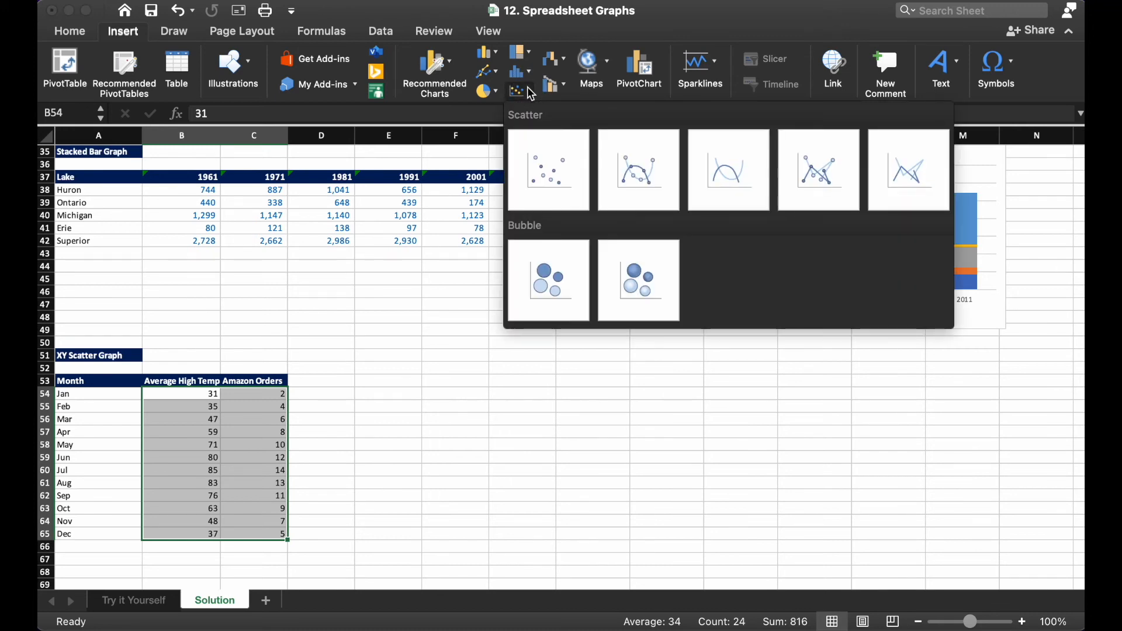
{"action": "left_click", "coordinate": [540, 167]}
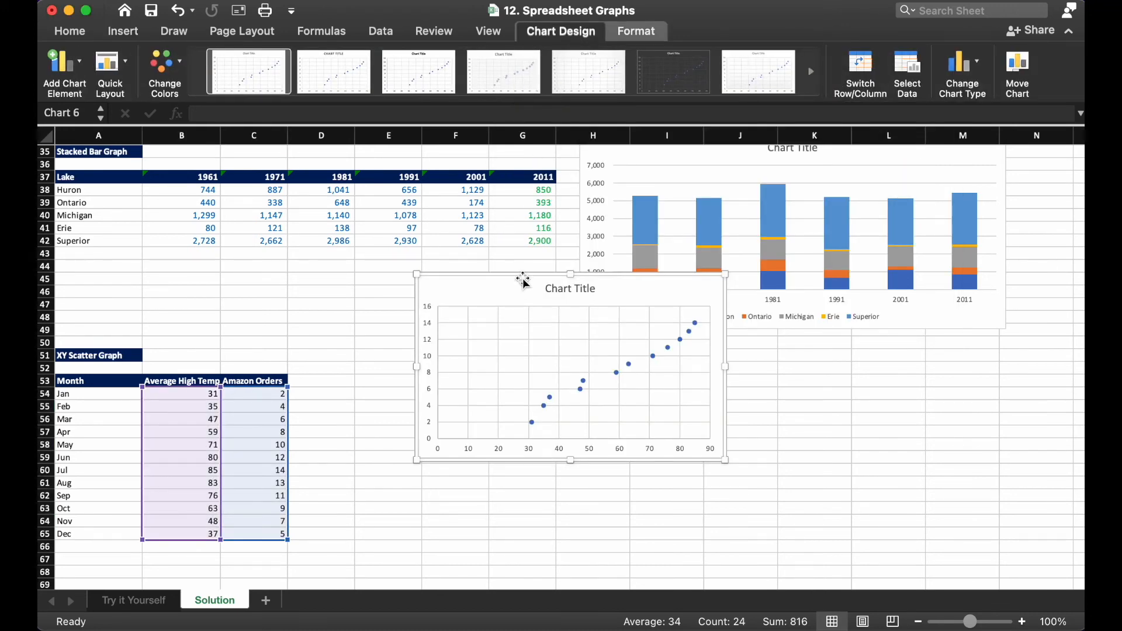
{"action": "left_click_drag", "start_coordinate": [519, 278], "coordinate": [468, 374]}
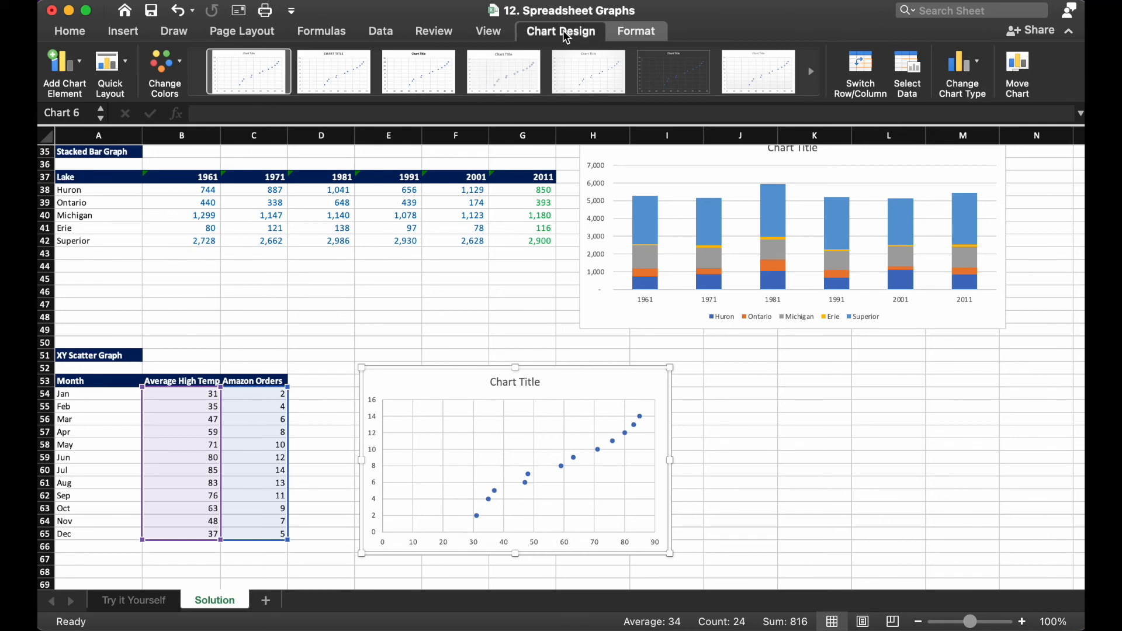
Step: Add a linear trendline to the scatter chart
{"action": "left_click", "coordinate": [86, 63]}
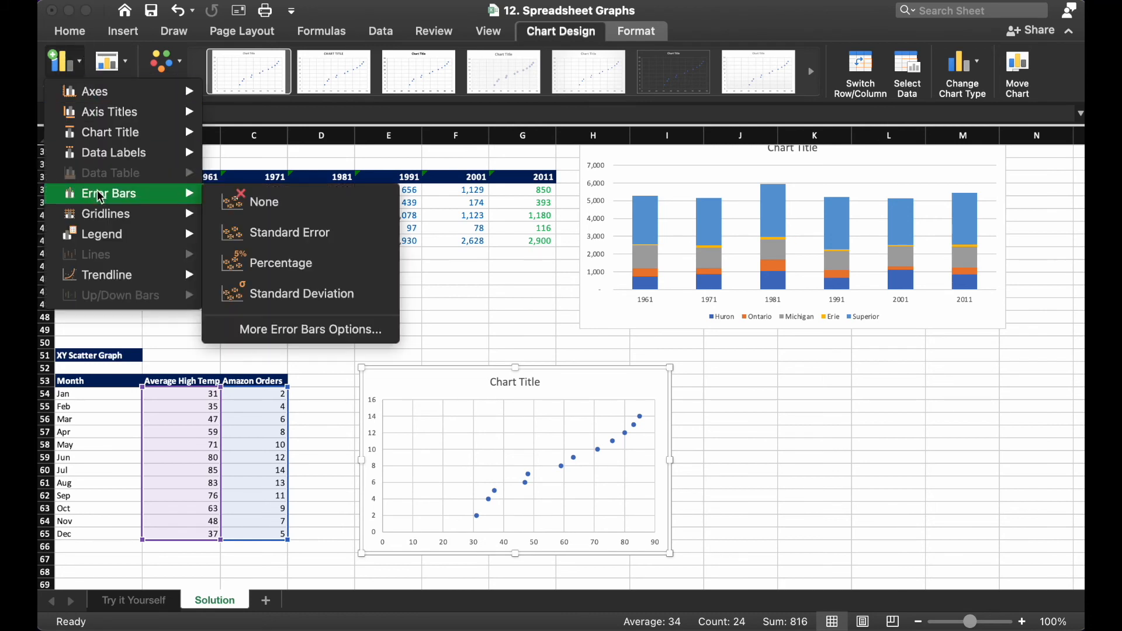
{"action": "mouse_move", "coordinate": [102, 276]}
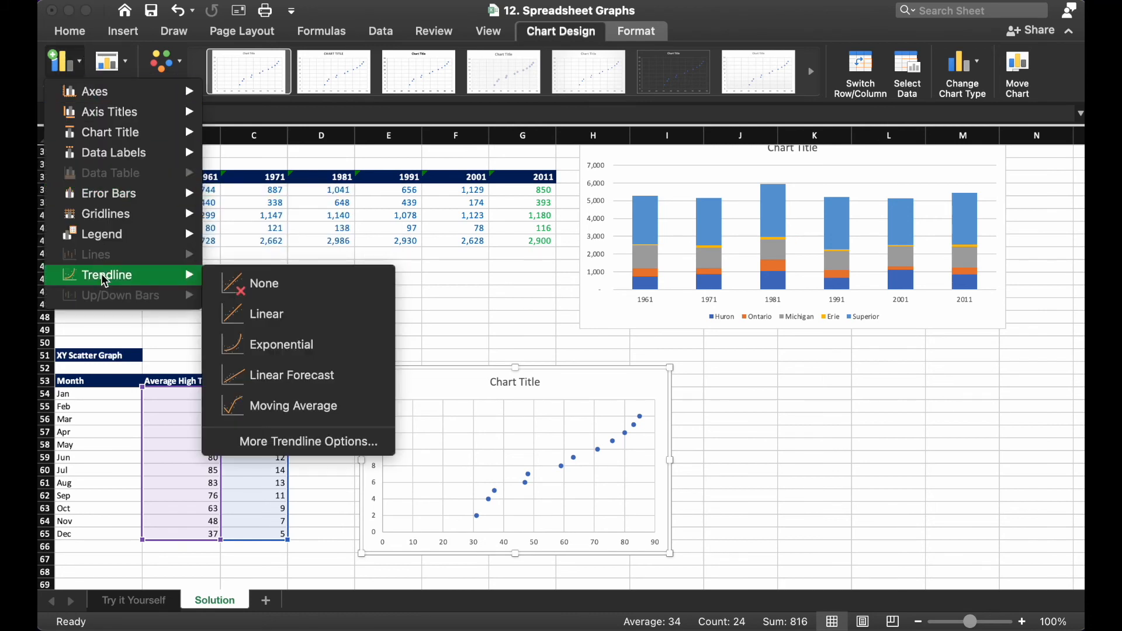
{"action": "left_click", "coordinate": [271, 318]}
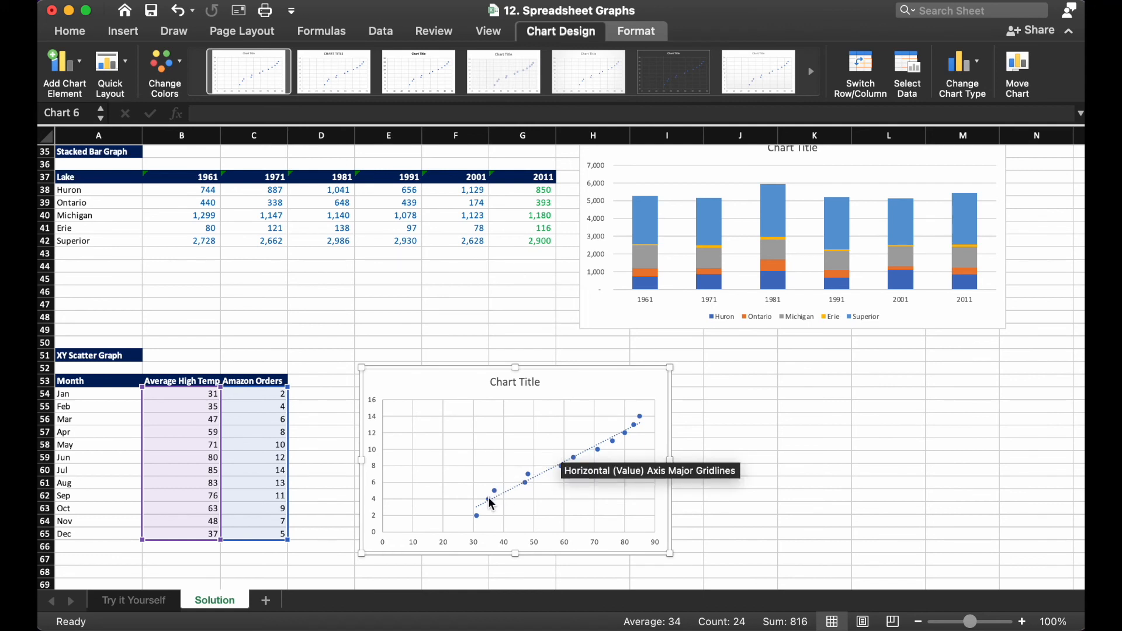
Step: Format the scatter chart's trendline to display its equation and R-squared value on the chart
{"action": "left_click", "coordinate": [543, 469]}
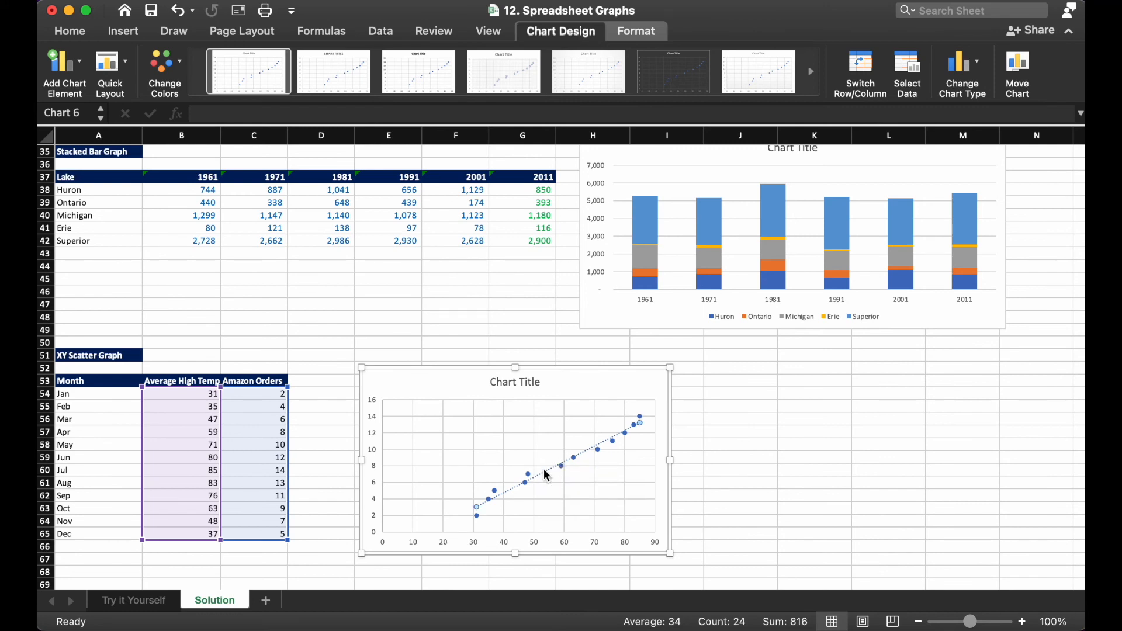
{"action": "right_click", "coordinate": [544, 469]}
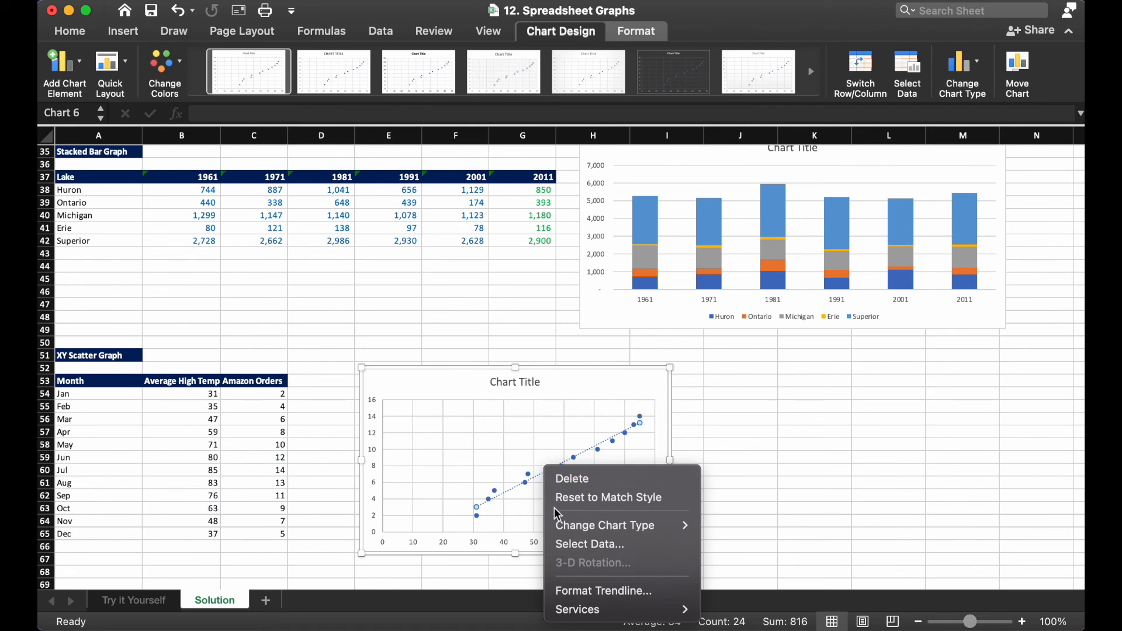
{"action": "left_click", "coordinate": [571, 592]}
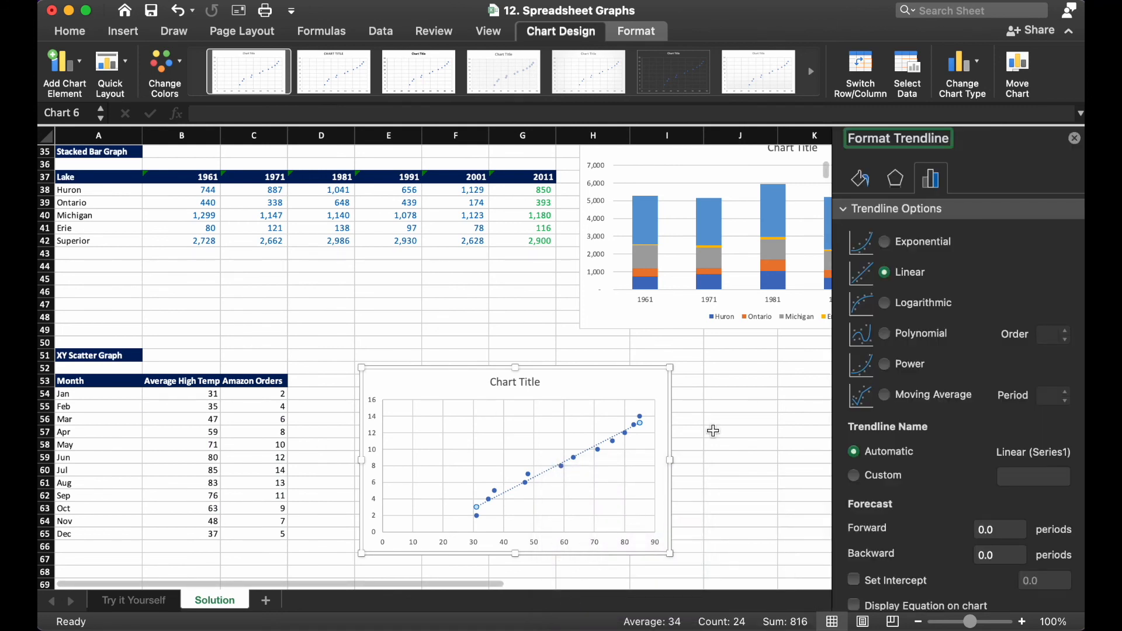
{"action": "scroll", "coordinate": [936, 348], "scroll_direction": "down", "scroll_amount": 2}
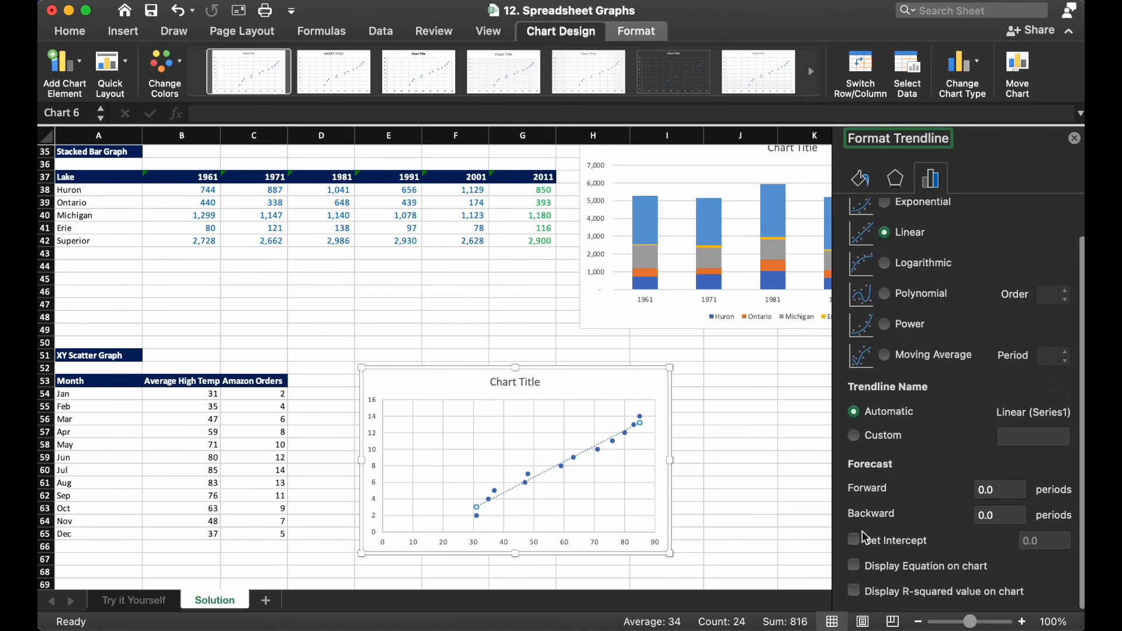
{"action": "left_click", "coordinate": [854, 566]}
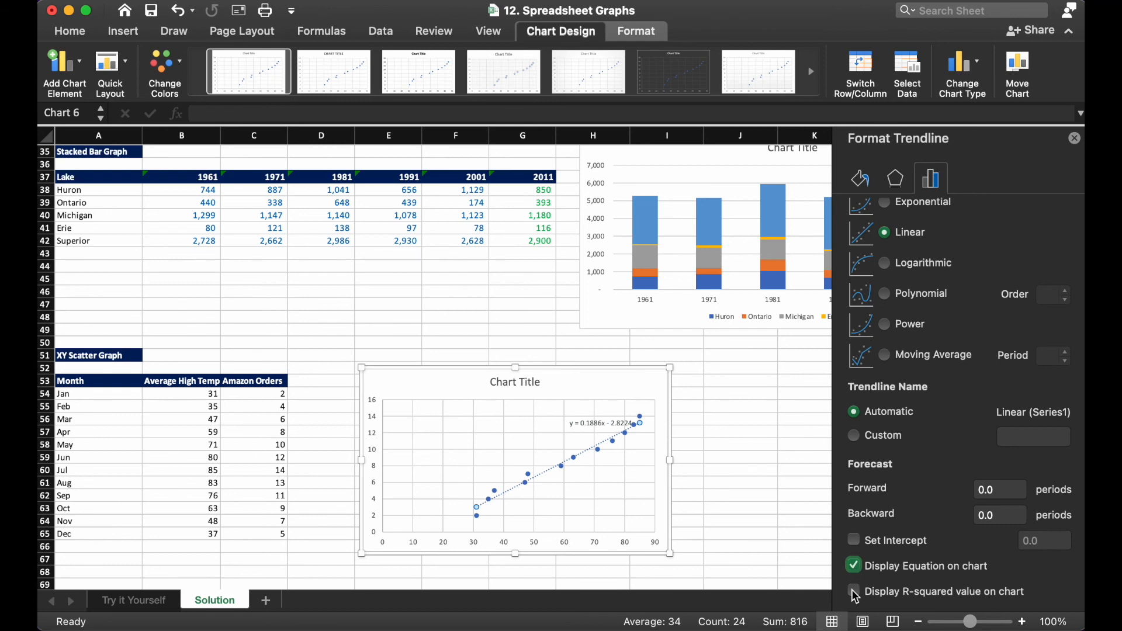
{"action": "left_click", "coordinate": [854, 593]}
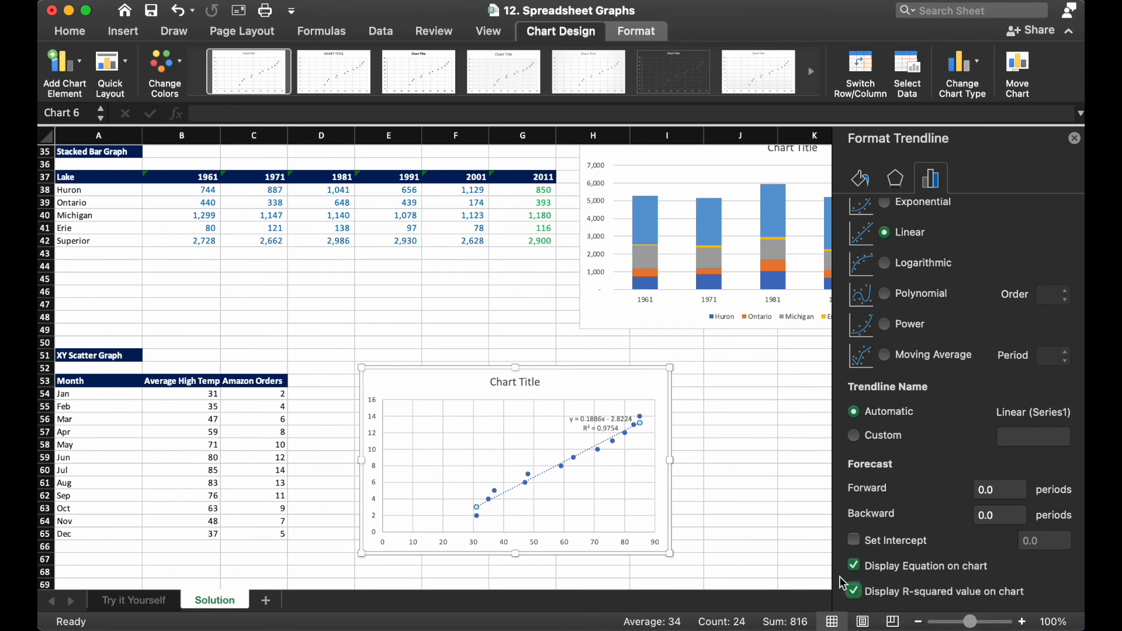